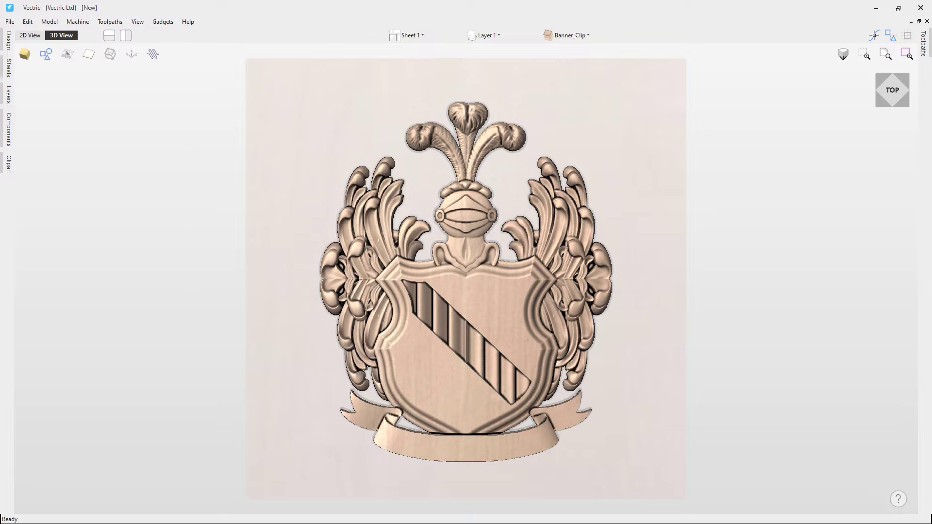
Close the current job, open the existing file Level-Effects-Intro.crv and show it in 3D
left_click(10, 21)
left_click(25, 65)
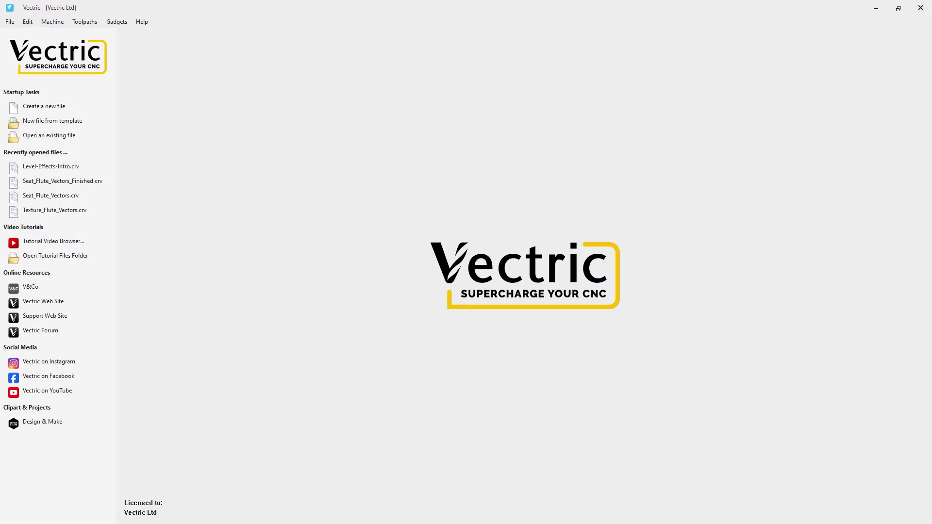
left_click(70, 137)
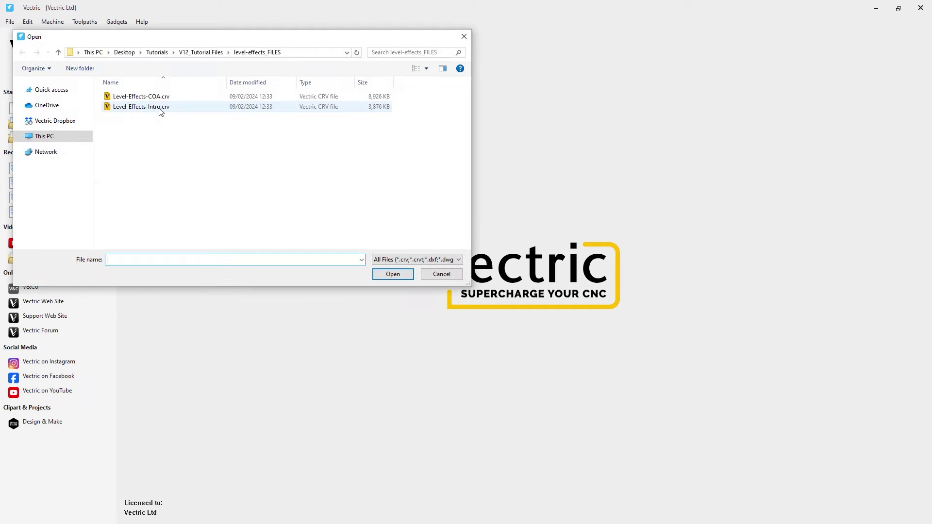
double_click(160, 109)
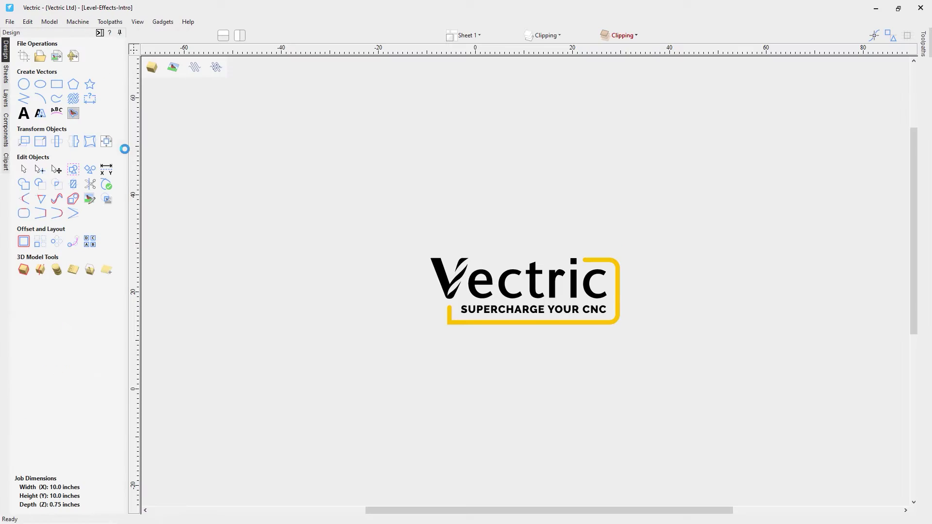
left_click(177, 37)
Expand the Mirror Mode and Clipping levels in the component tree and show the Tropical_Fish-50007-A component
left_click(557, 37)
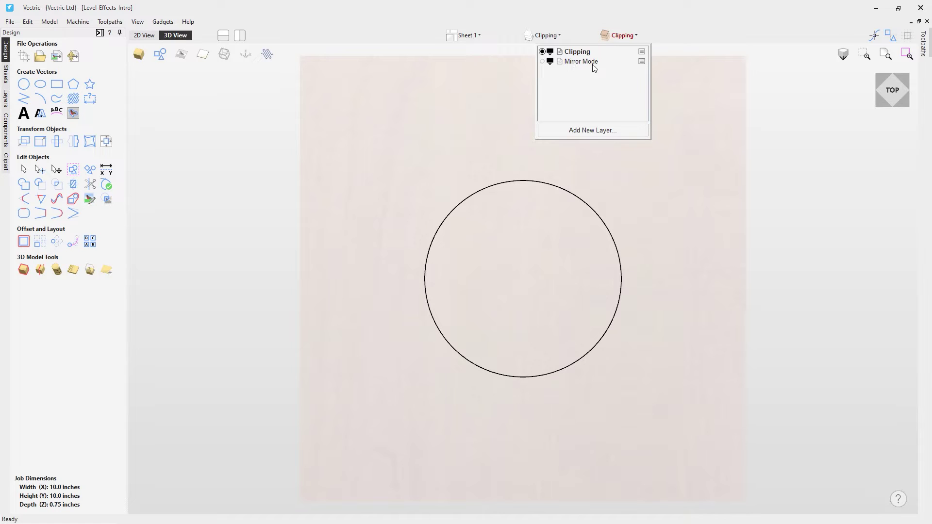
left_click(624, 35)
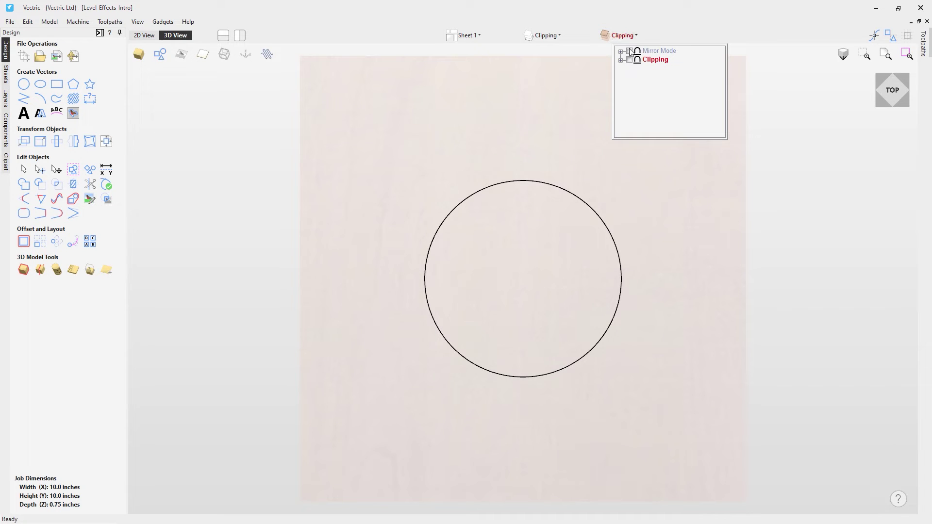
left_click(621, 69)
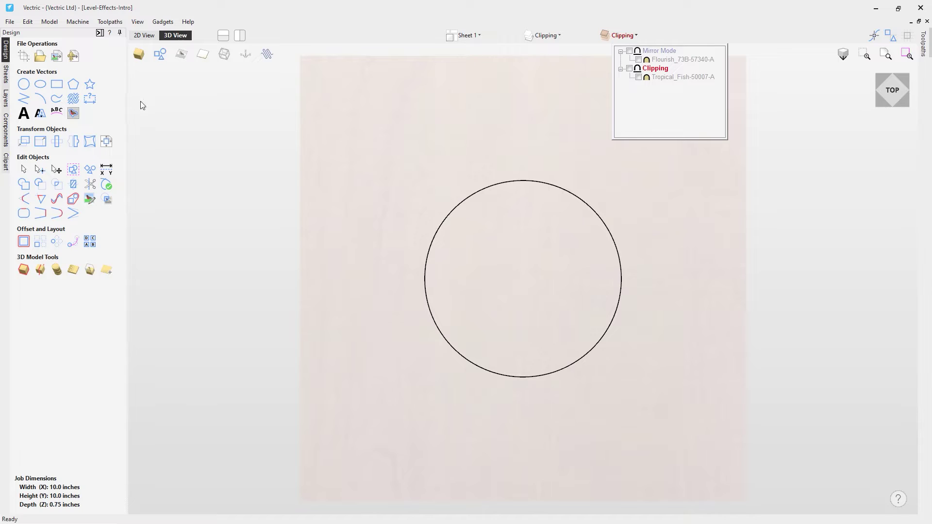
left_click(6, 130)
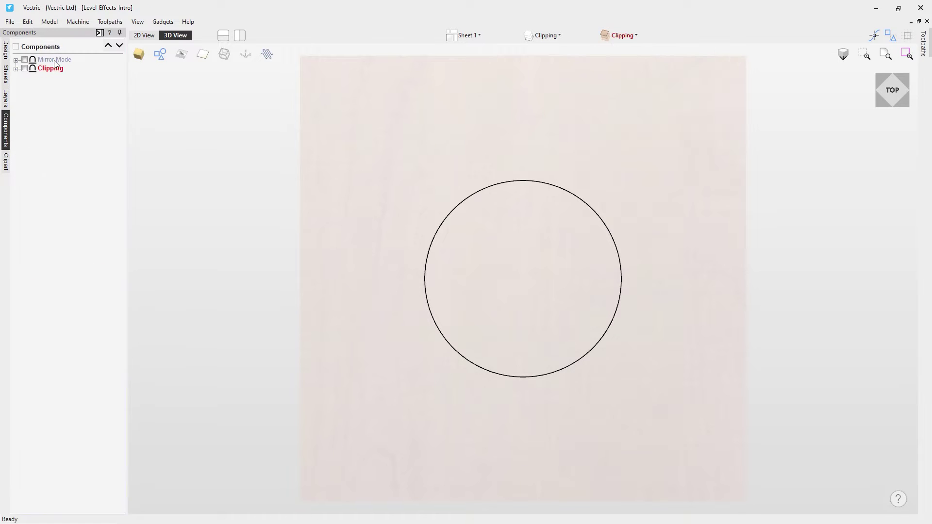
left_click(16, 60)
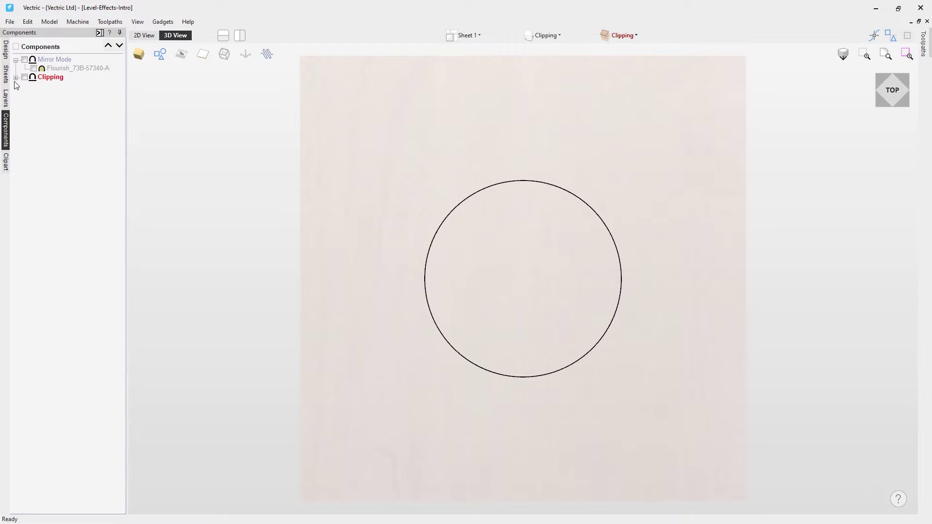
left_click(16, 78)
left_click(34, 85)
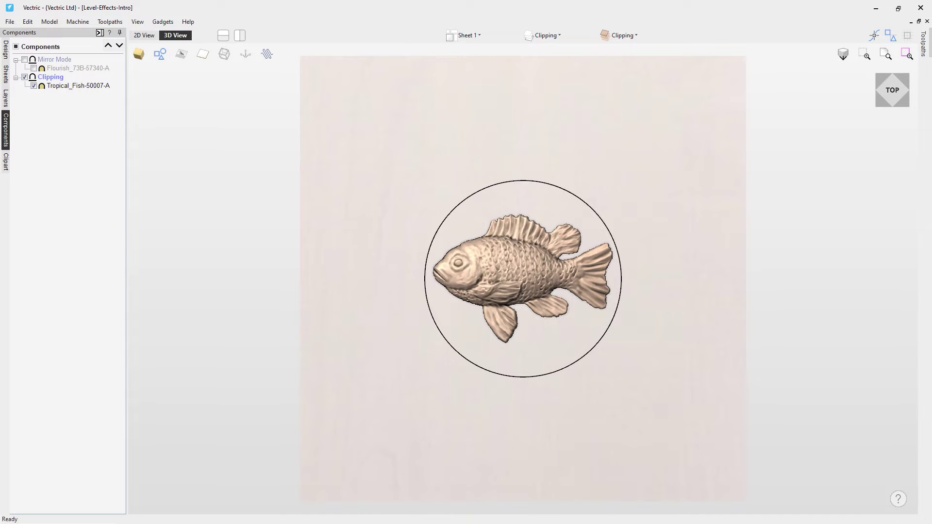
Examine the clipping and mirroring options available for the Mirror Mode level
left_click(64, 61)
right_click(63, 62)
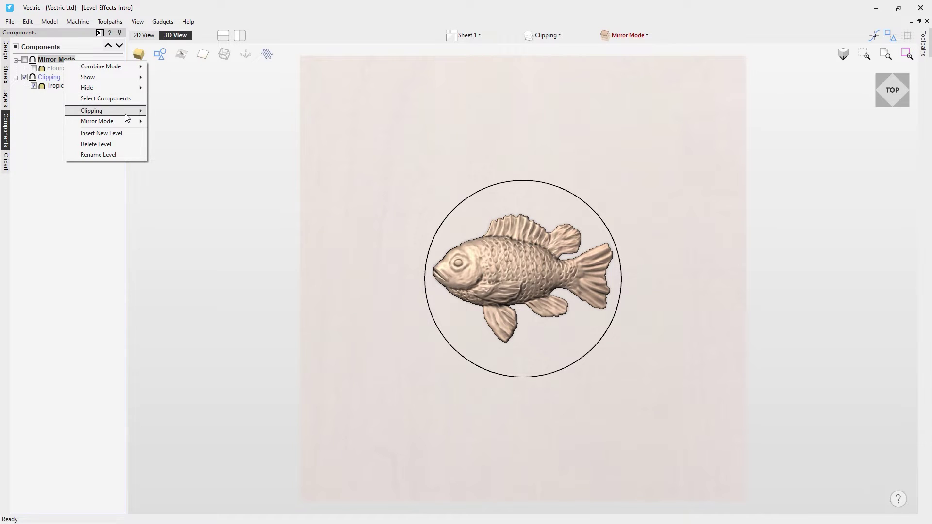
mouse_move(129, 122)
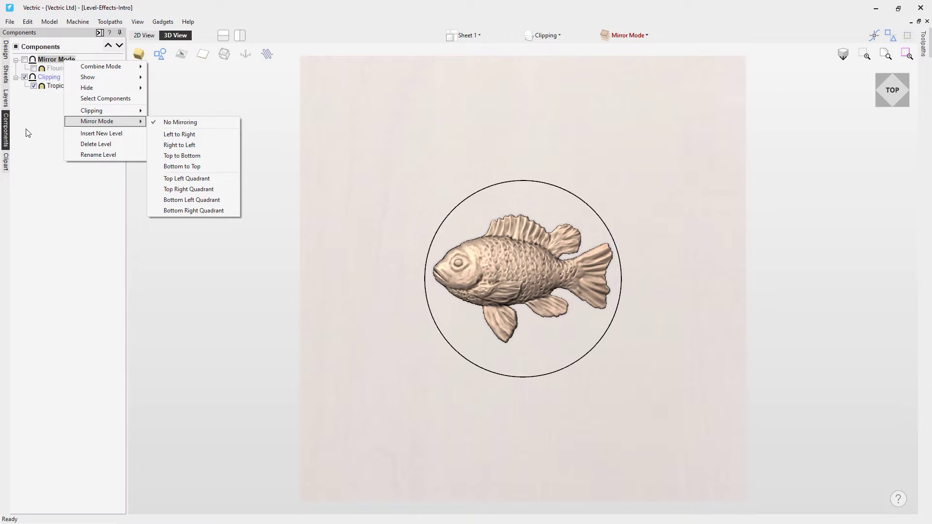
key("Escape")
key("Escape")
left_click(49, 77)
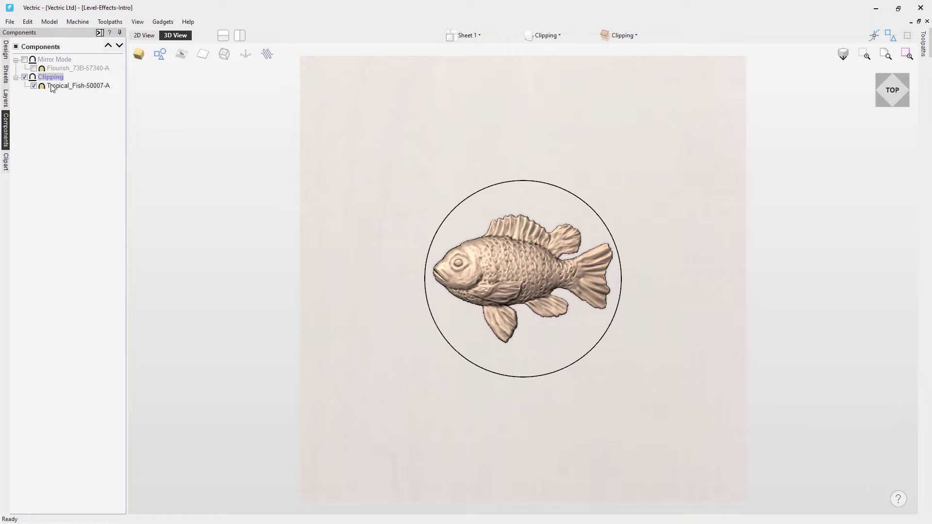
Move the fish component to the board's upper left, across its right edge, and back inside the circle at about X 0, Y -0.21
left_click(544, 274)
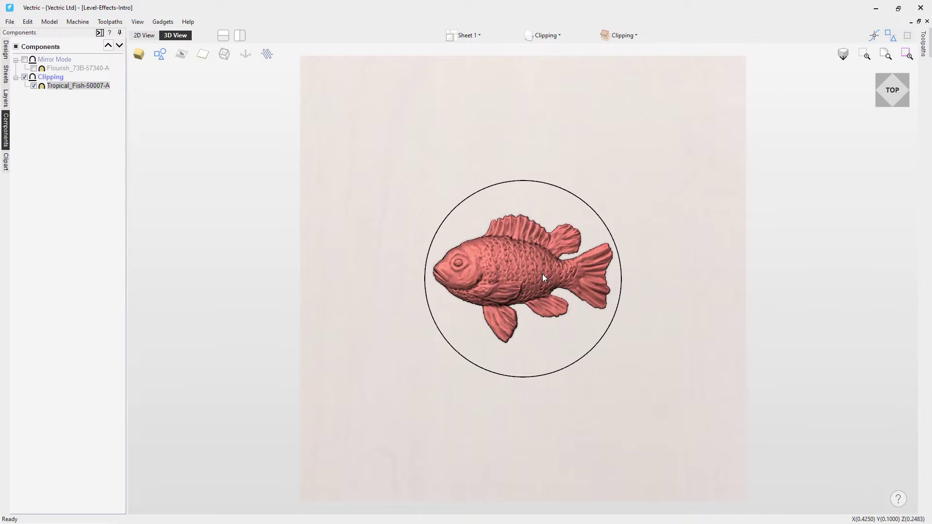
left_click(529, 273)
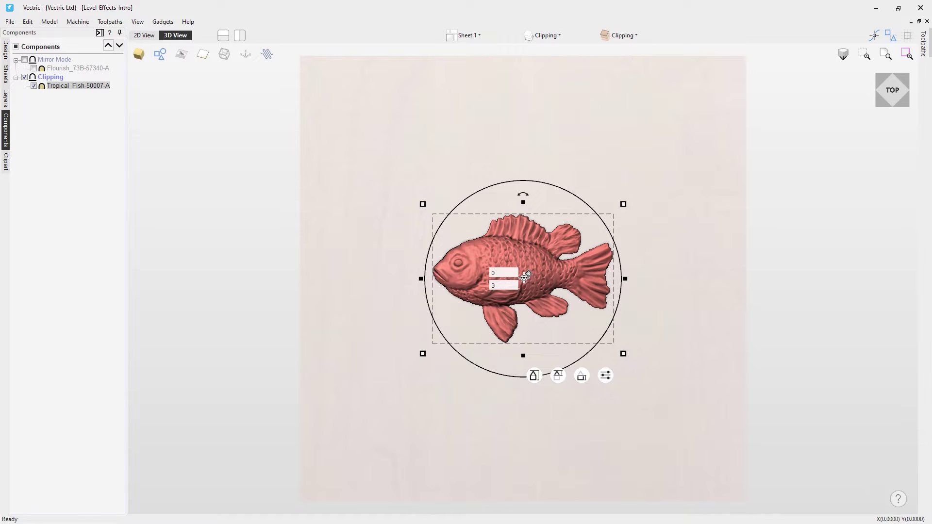
left_click_drag(521, 277, 408, 143)
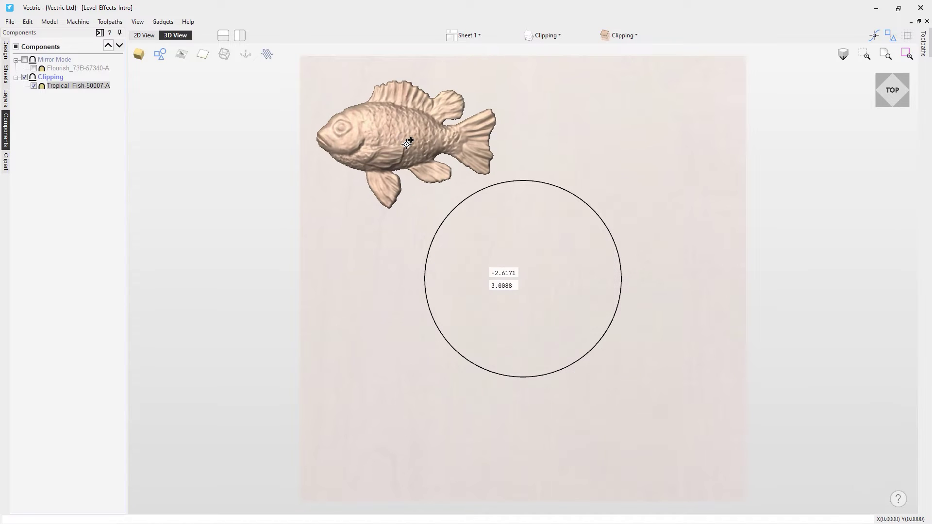
left_click_drag(415, 152, 743, 336)
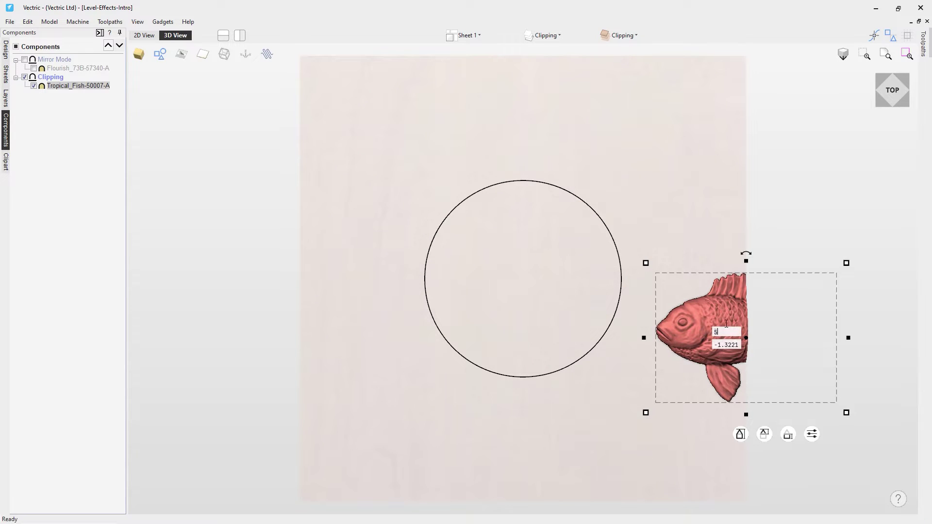
left_click_drag(752, 340, 524, 287)
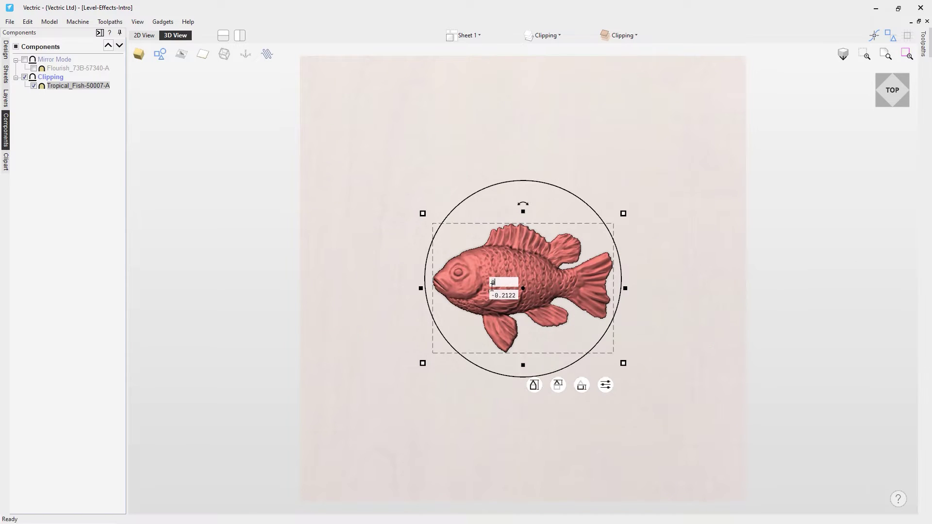
Select the circle and apply it as the clipping boundary of the Clipping level
left_click(464, 206)
left_click(467, 208)
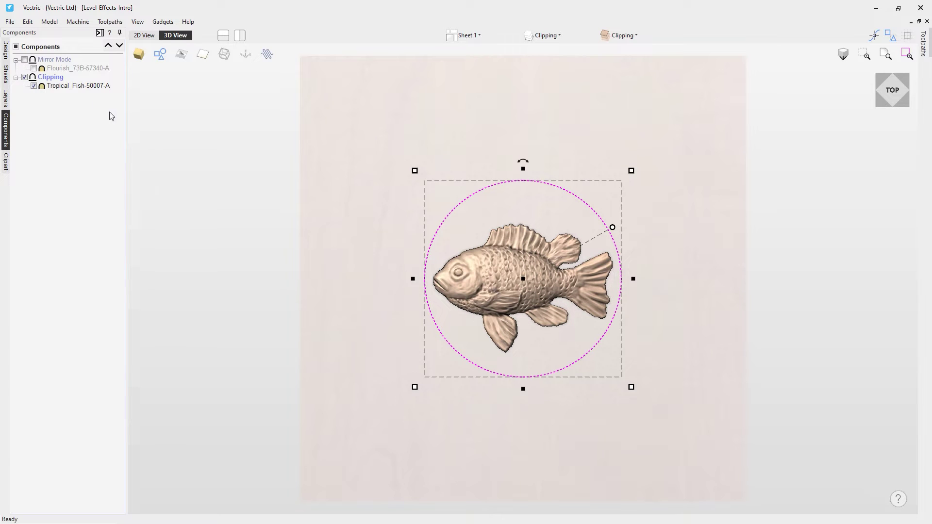
right_click(52, 80)
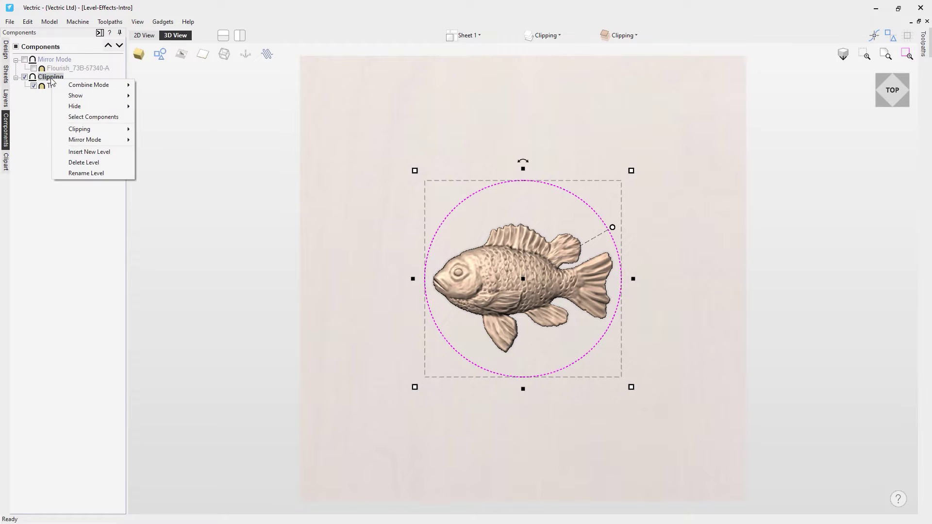
left_click(53, 80)
right_click(61, 79)
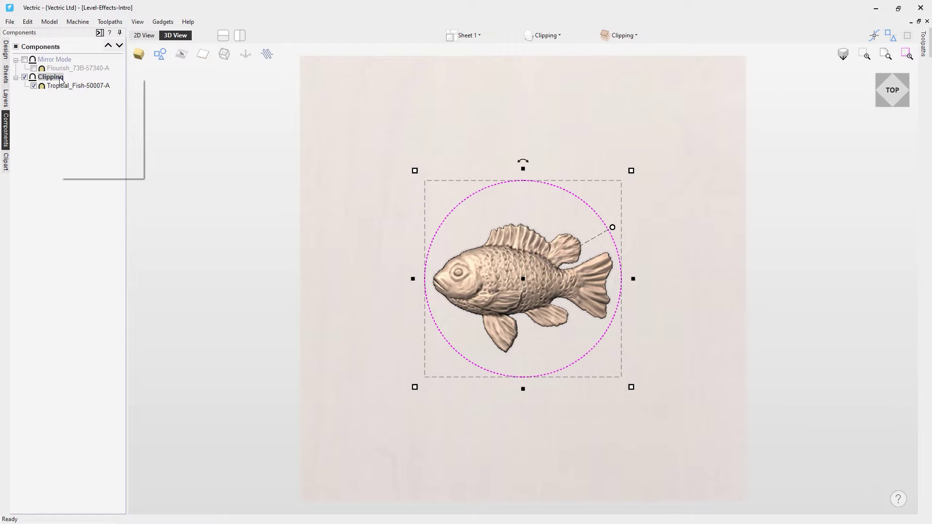
mouse_move(118, 129)
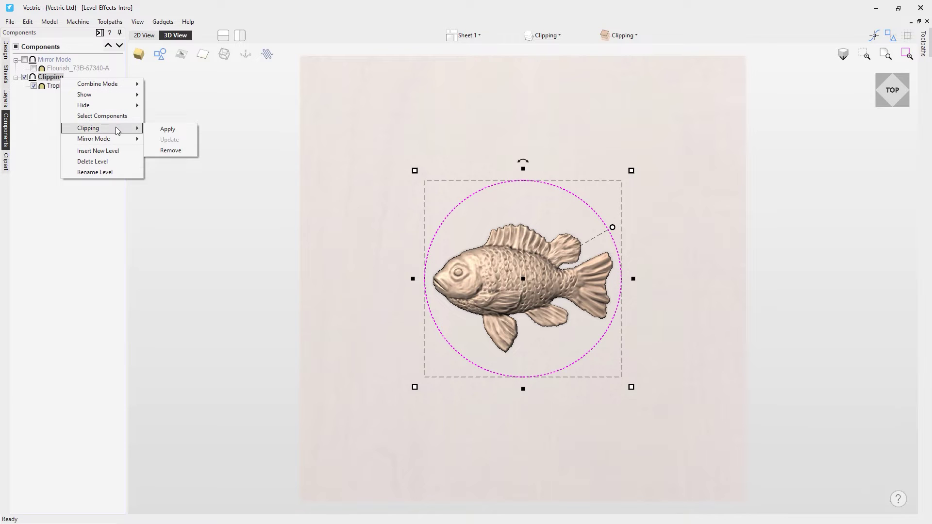
left_click(165, 130)
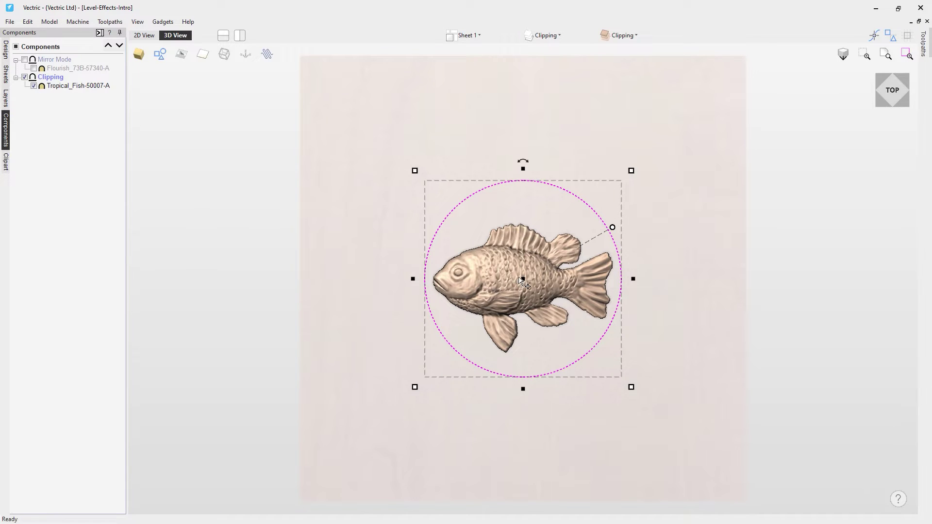
left_click(372, 204)
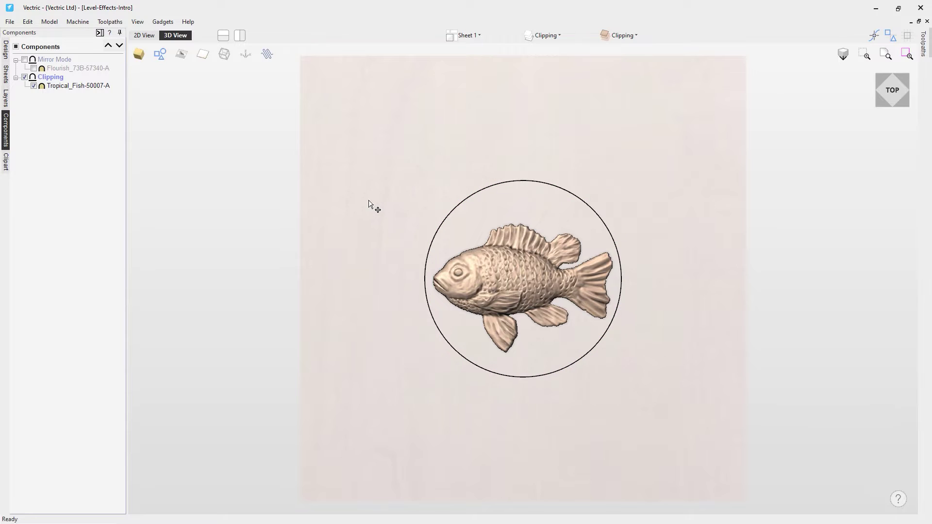
Move the fish component across the circle's left, upper-right and lower edges to test the clipping, and return it to the circle's middle
left_click(517, 280)
left_click_drag(515, 280, 455, 278)
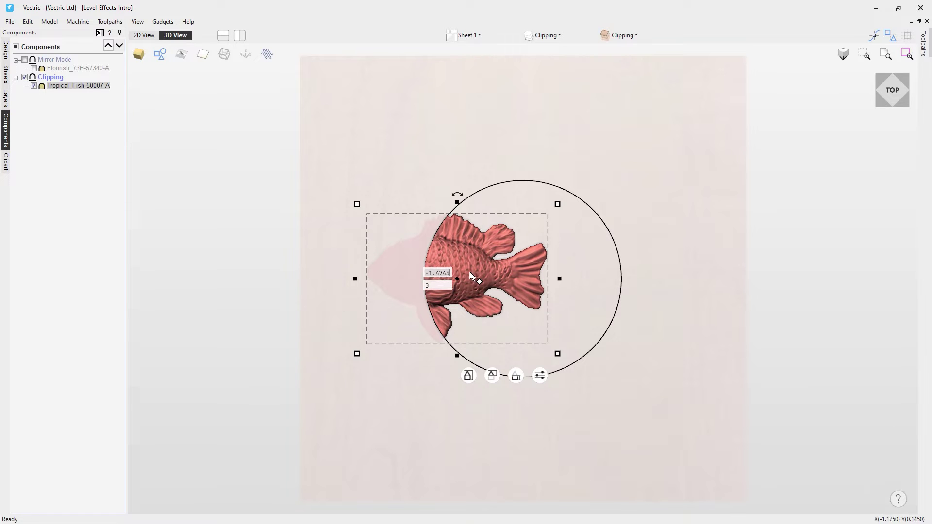
left_click_drag(468, 276, 565, 223)
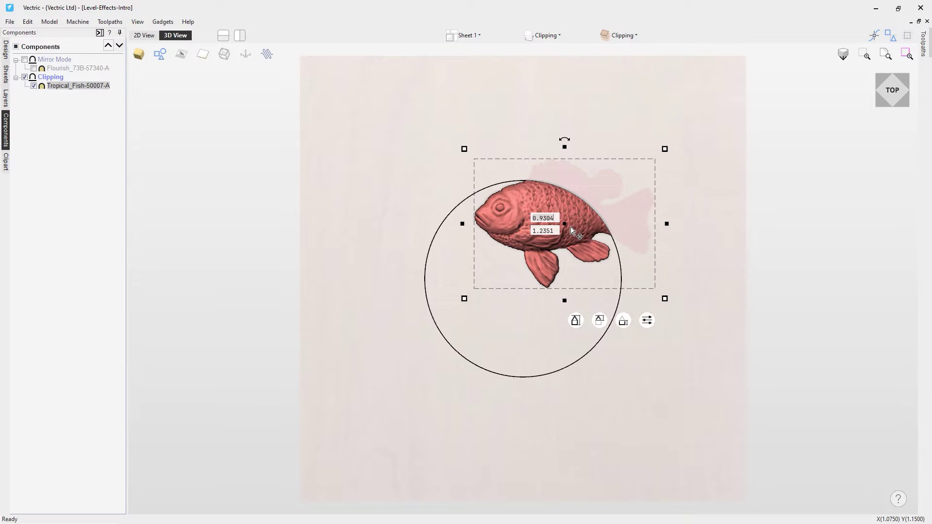
left_click_drag(566, 224, 520, 393)
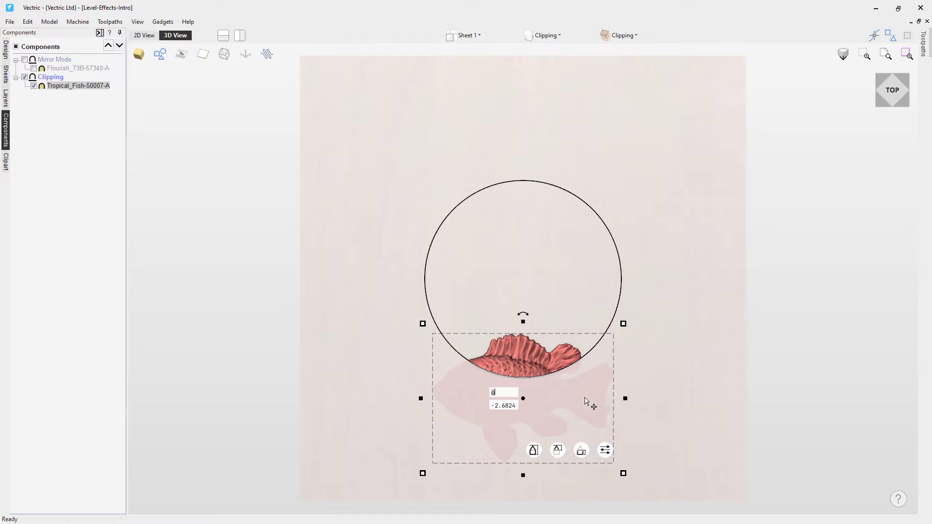
left_click_drag(524, 394, 526, 277)
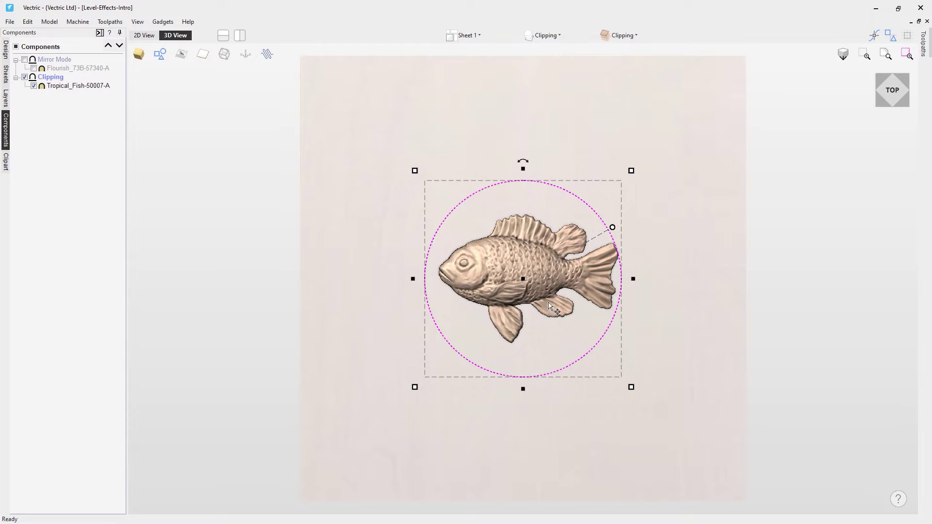
Move the circle to about X -1.8, Y 0.44 and apply clipping on the Clipping level again with it
left_click_drag(525, 286, 445, 266)
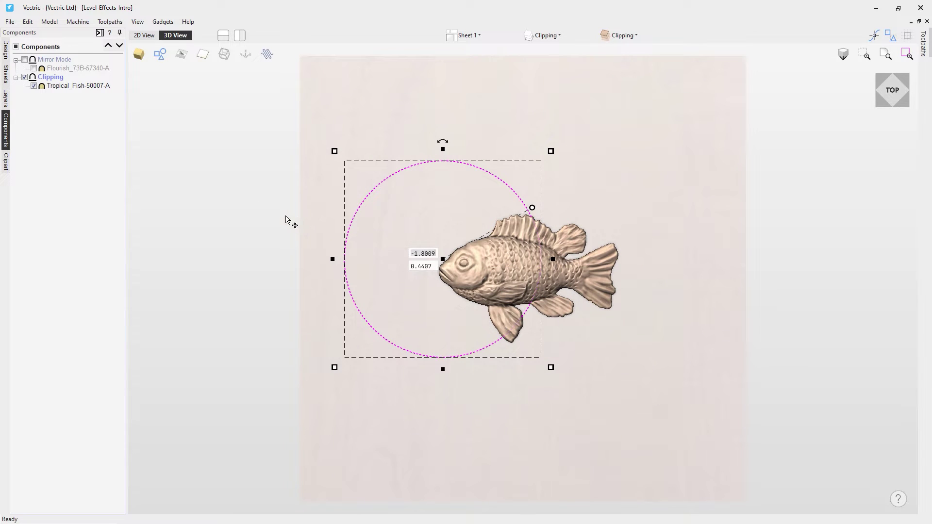
right_click(51, 81)
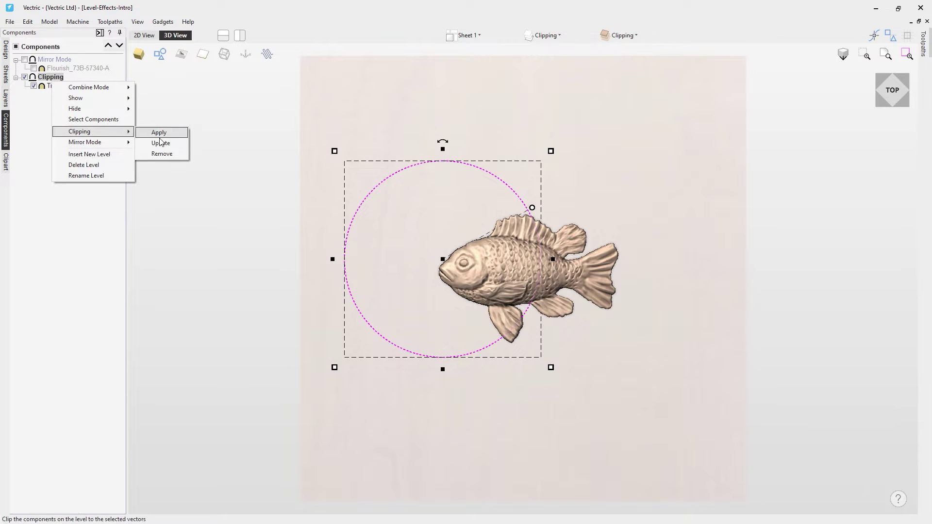
left_click(160, 132)
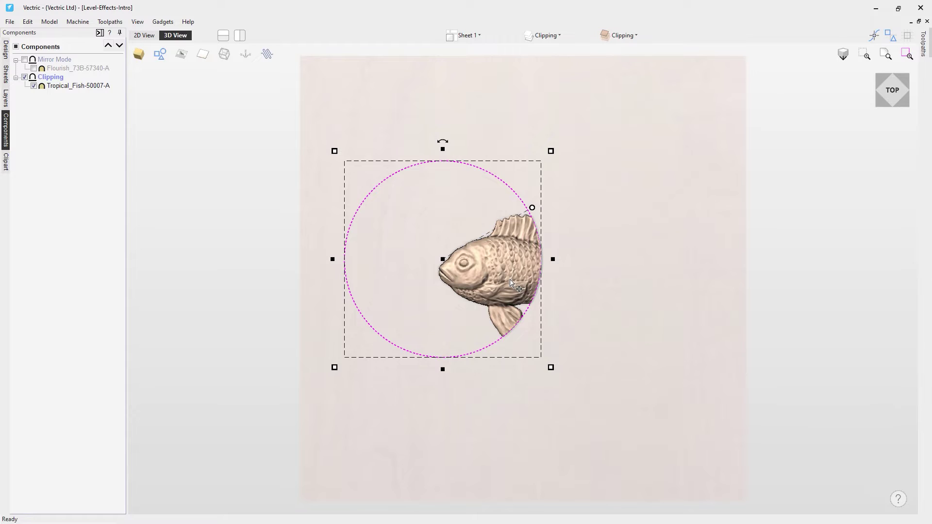
Create a vector boundary around the clipped fish component and hide the component
left_click(511, 283)
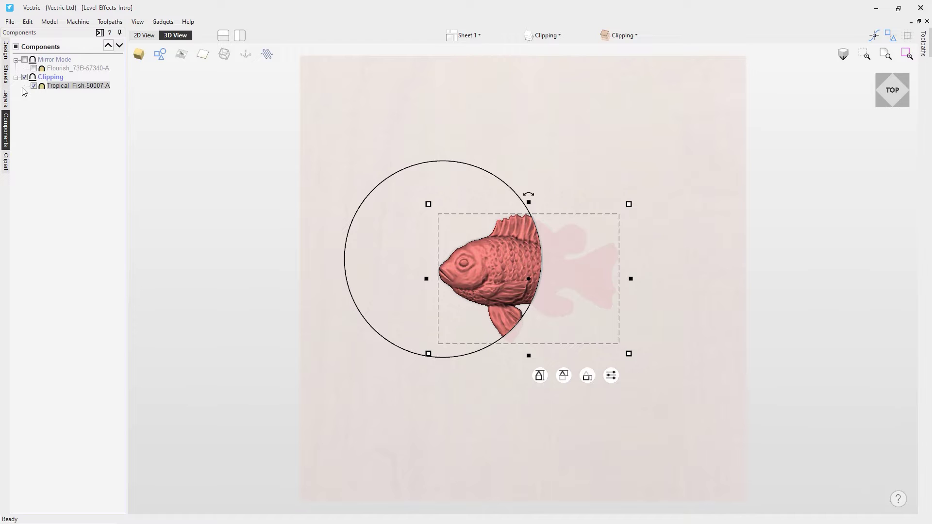
left_click(5, 53)
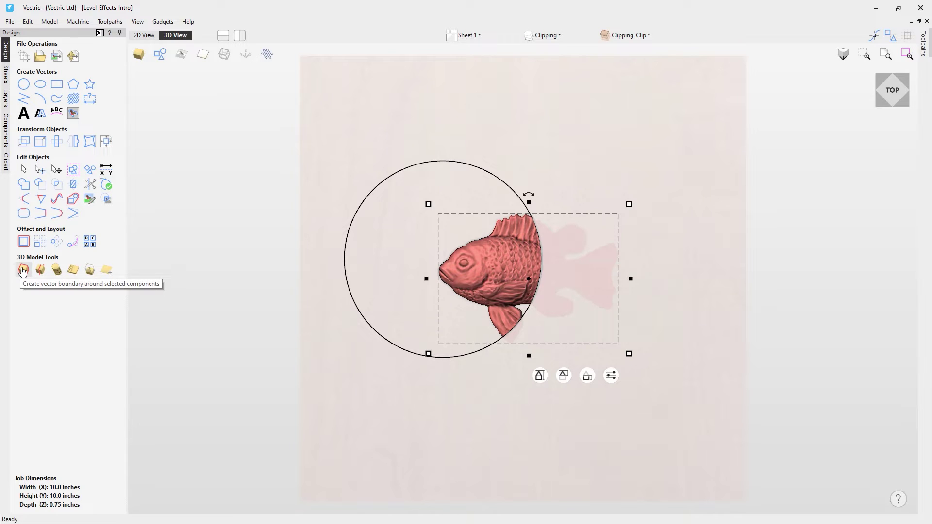
left_click(22, 270)
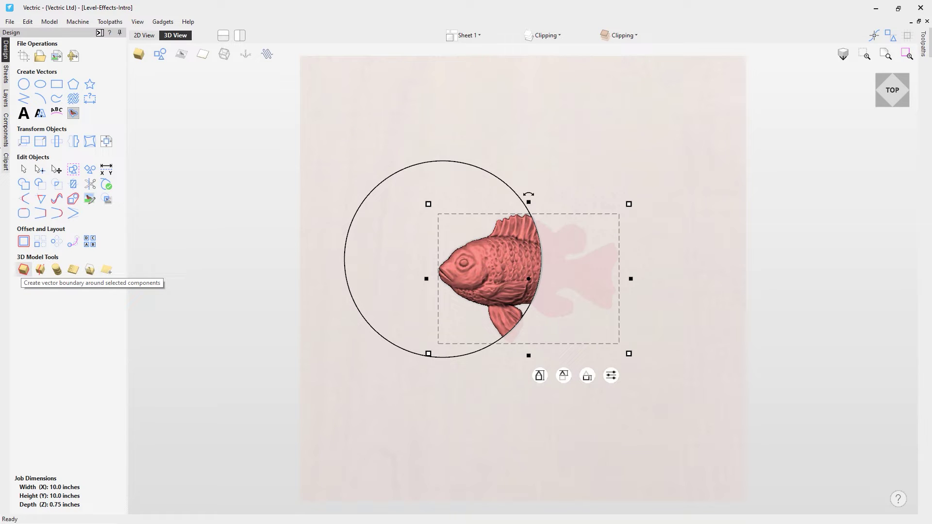
left_click(6, 141)
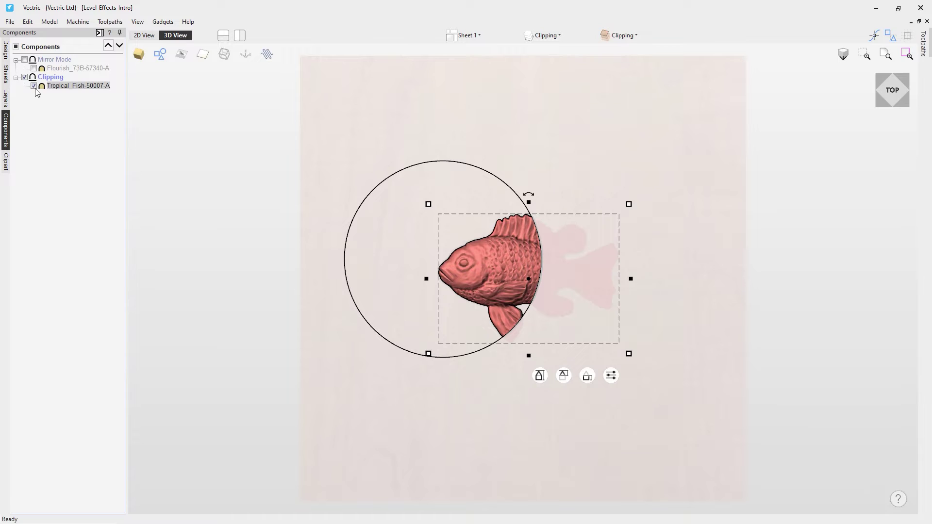
left_click(33, 85)
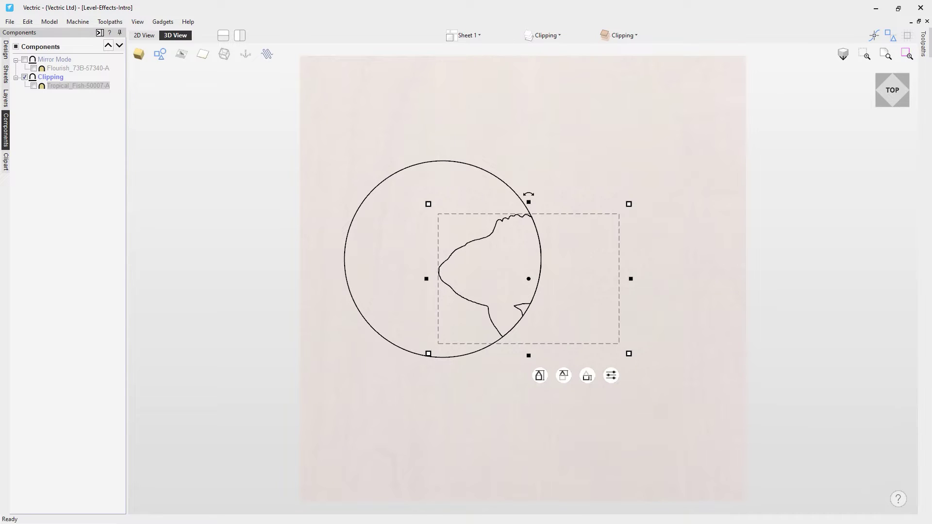
Show the tropical fish component again and rename its level to Clipping_Clip
left_click(34, 86)
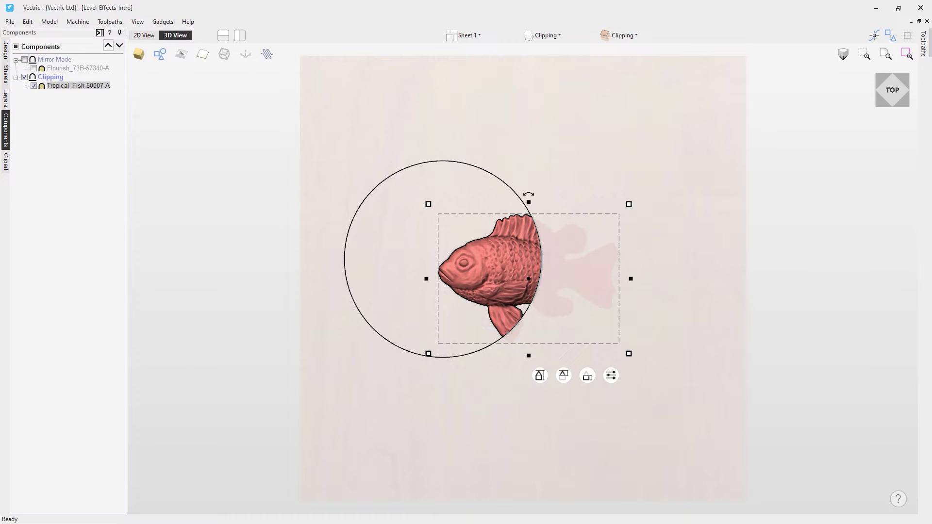
left_click(50, 77)
right_click(58, 80)
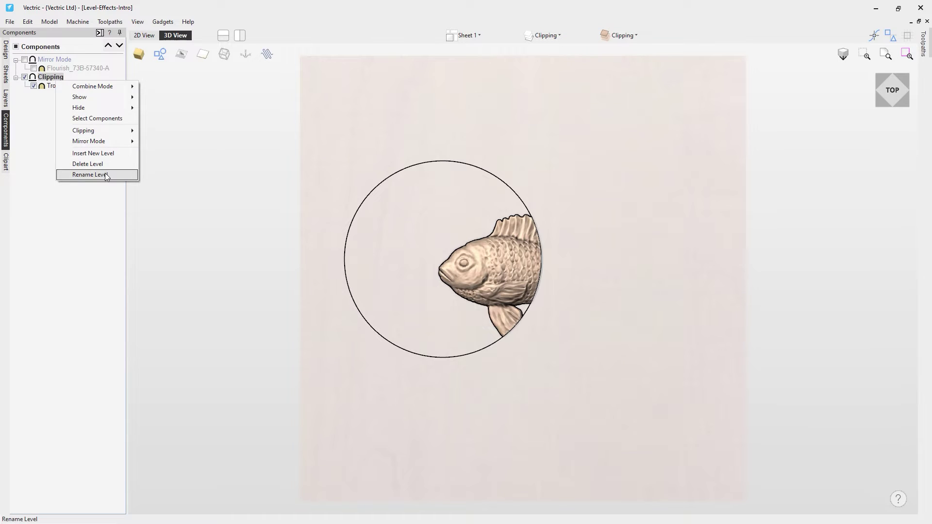
left_click(107, 175)
left_click(69, 79)
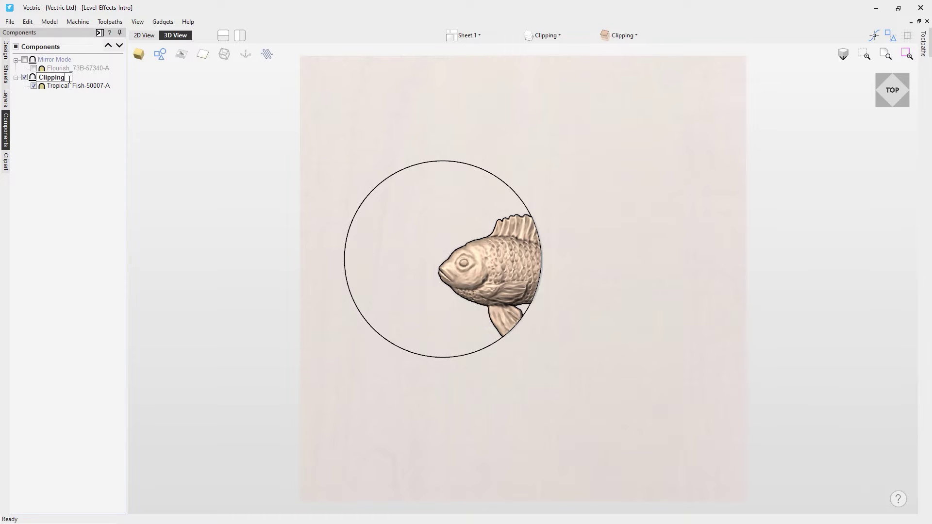
type("_Clip")
key("Return")
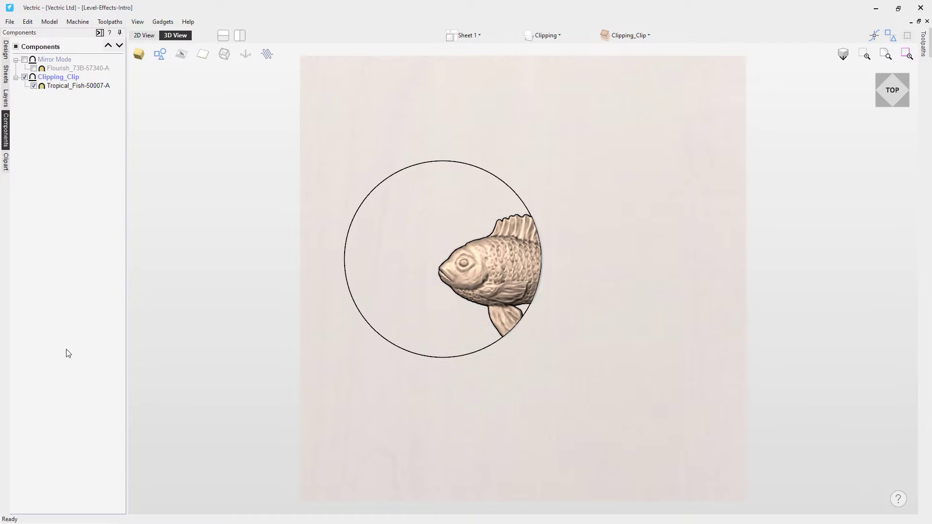
Hide and collapse the Clipping_Clip level, and switch from the hidden Clipping layer to Mirror Mode as the active layer
left_click(24, 77)
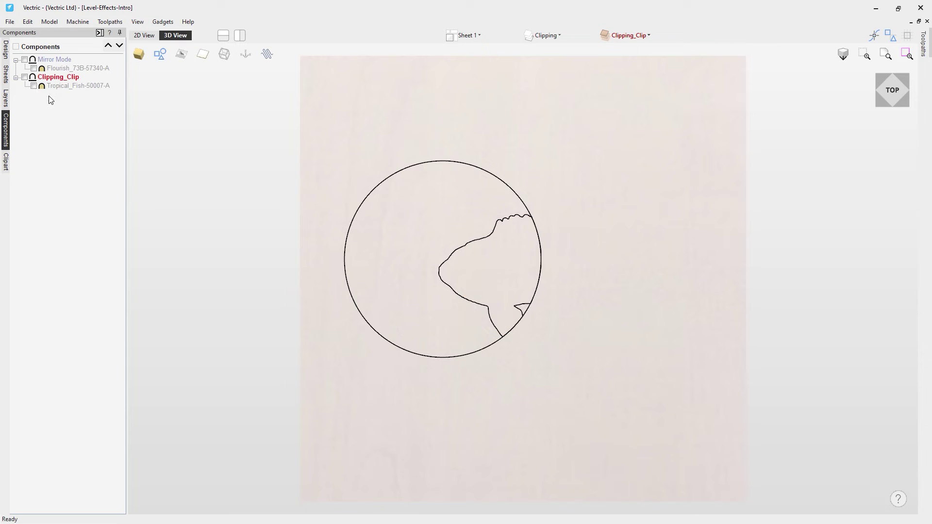
left_click(16, 78)
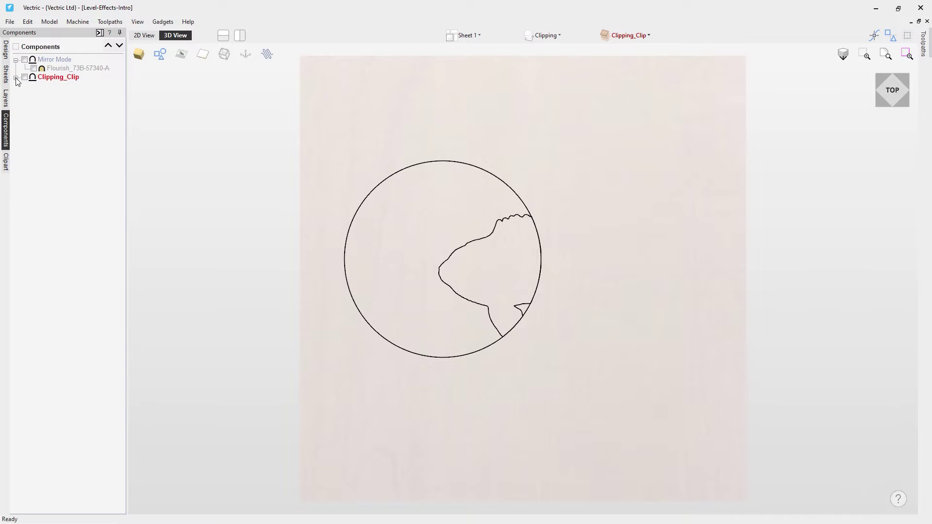
left_click(552, 43)
left_click(543, 52)
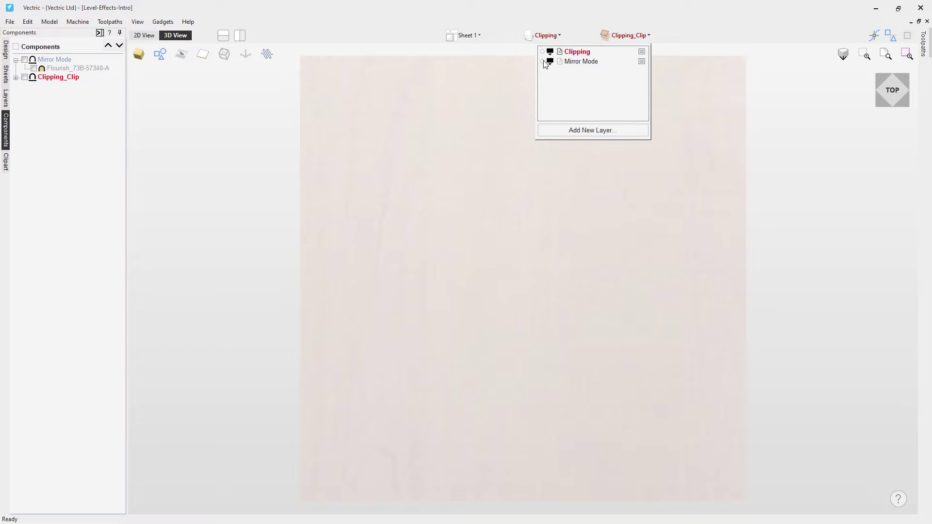
left_click(563, 62)
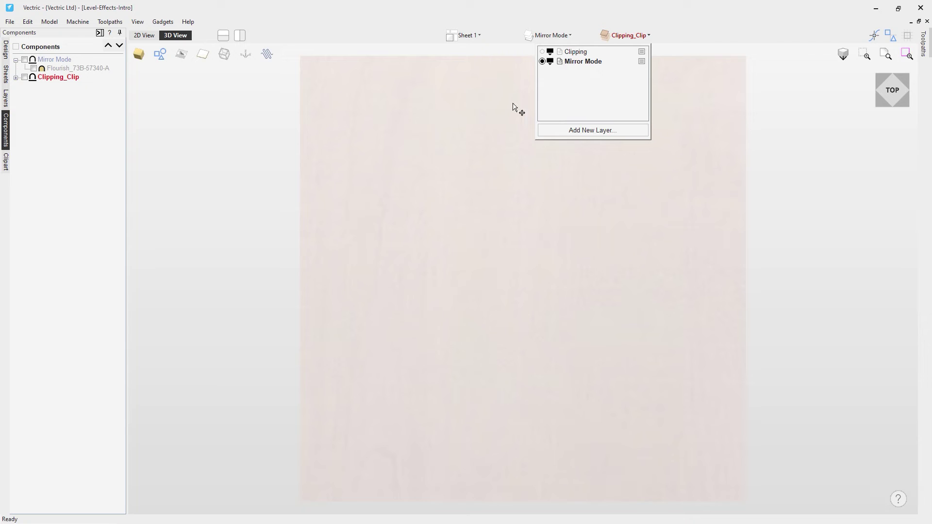
Show the Mirror Mode level with its flourish selected, and arrange the 2D and 3D views side by side
left_click(25, 60)
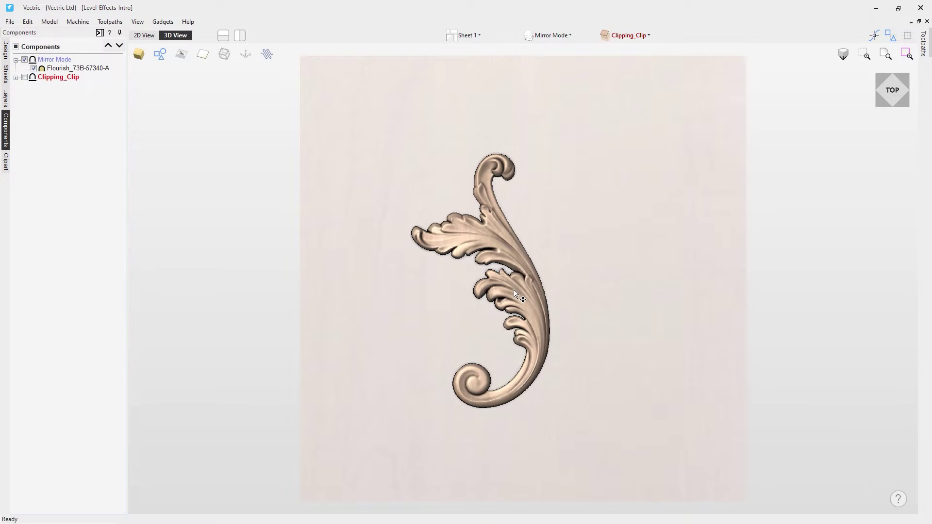
left_click(496, 252)
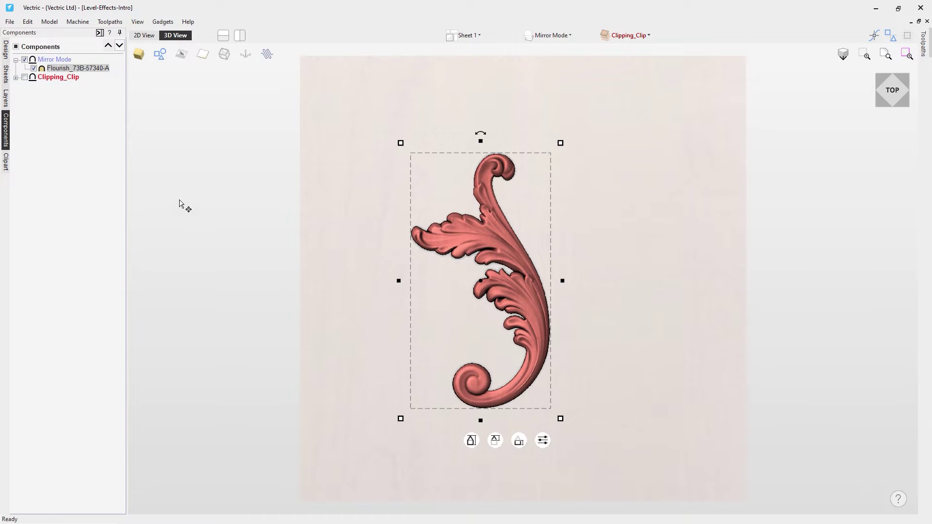
left_click(235, 35)
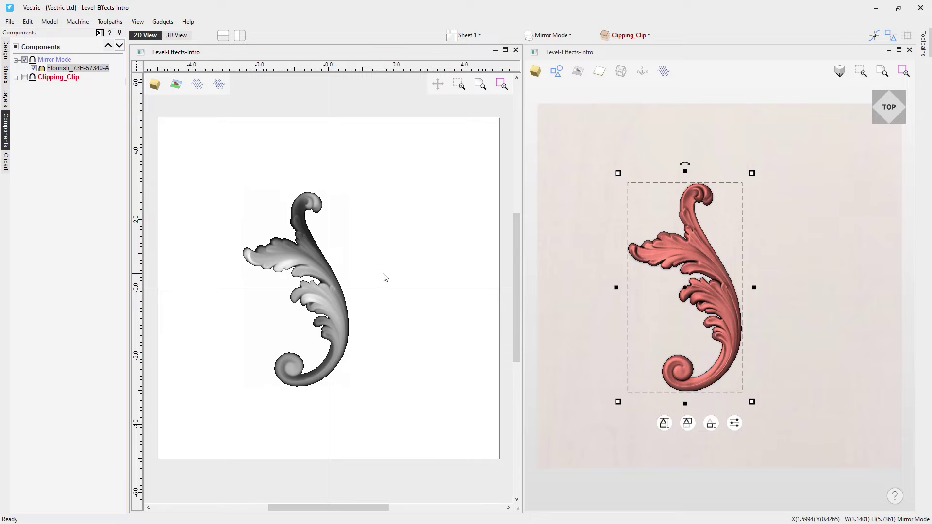
left_click(698, 259)
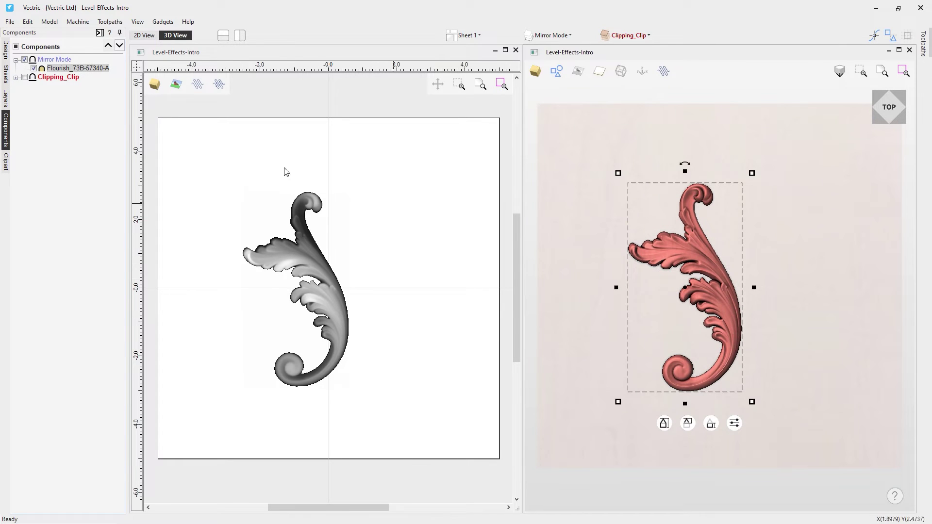
Try Left to Right mirroring on the Mirror Mode level, and replace it with Top to Bottom
right_click(55, 60)
mouse_move(123, 122)
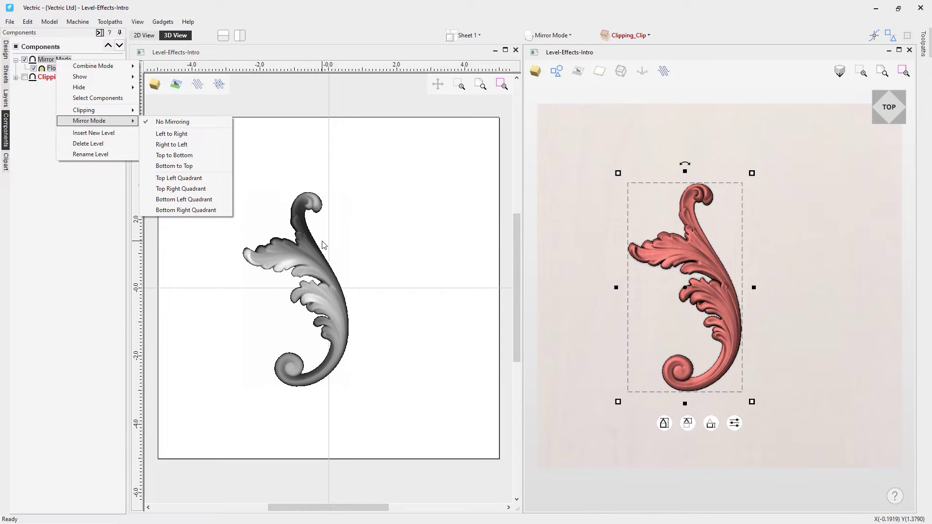
left_click(186, 138)
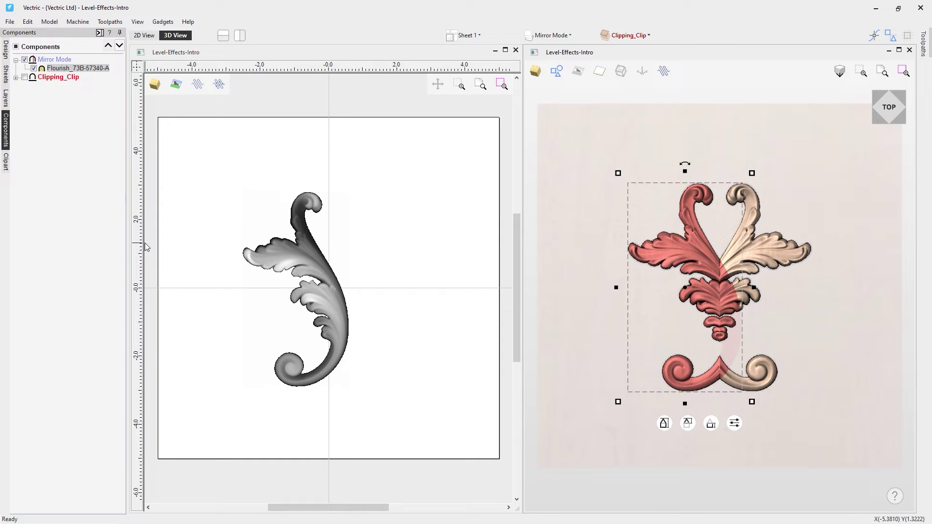
right_click(62, 64)
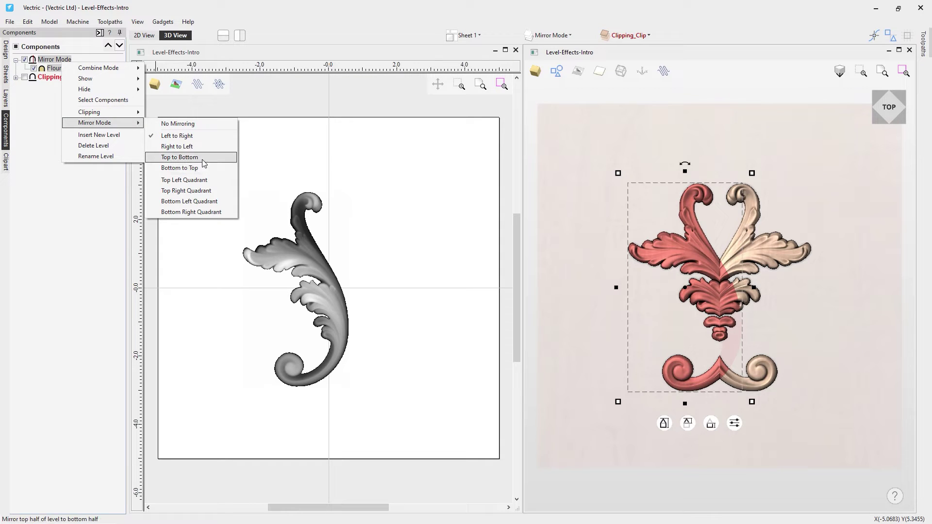
left_click(203, 161)
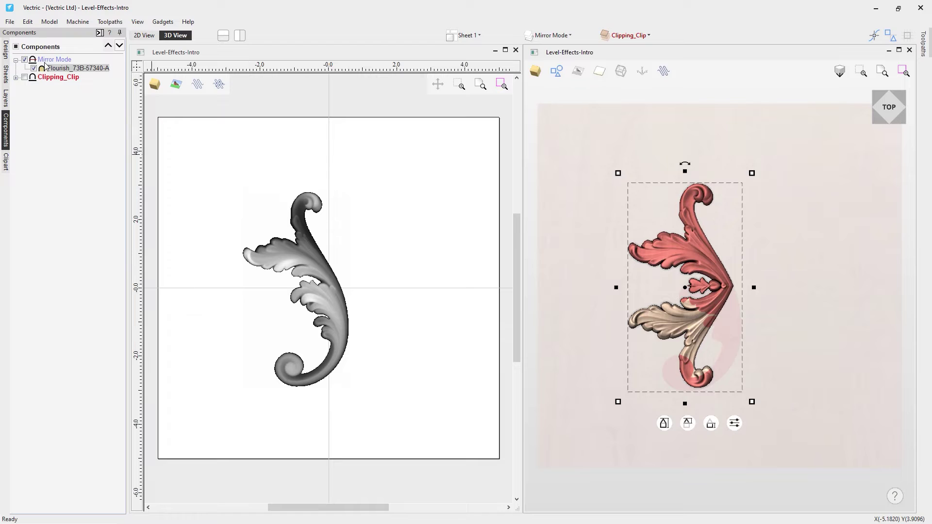
Switch the Mirror Mode level's mirroring back to Left to Right
mouse_move(33, 64)
mouse_move(74, 71)
right_click(67, 59)
mouse_move(131, 115)
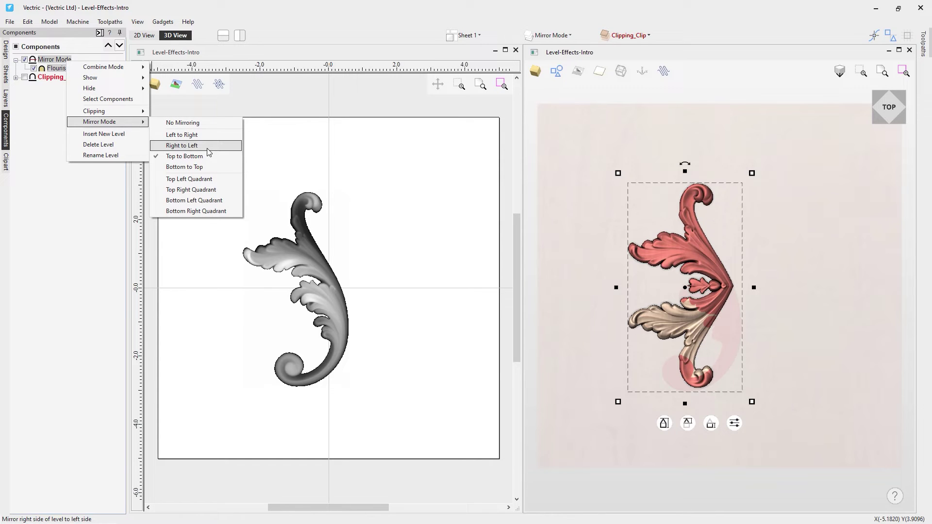
left_click(209, 134)
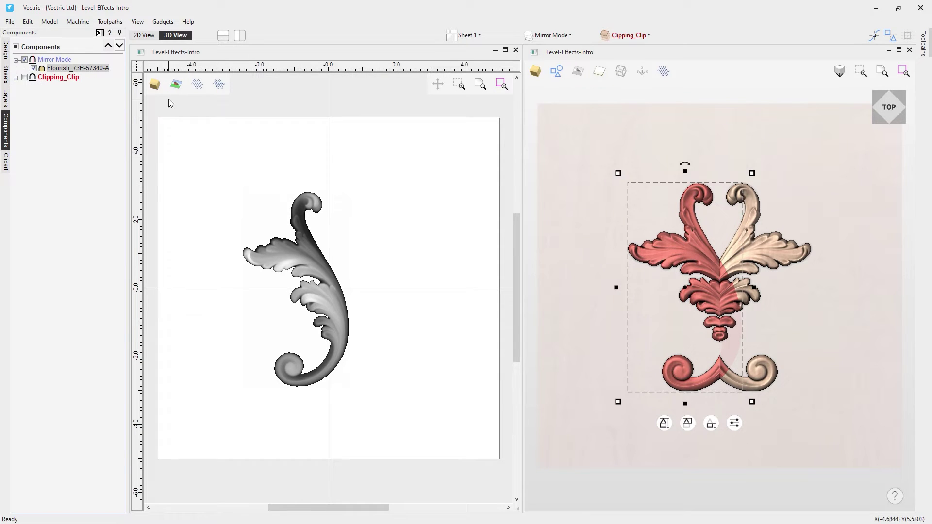
Try Top Left Quadrant and Top Right Quadrant mirroring on the Mirror Mode level
right_click(67, 61)
mouse_move(129, 123)
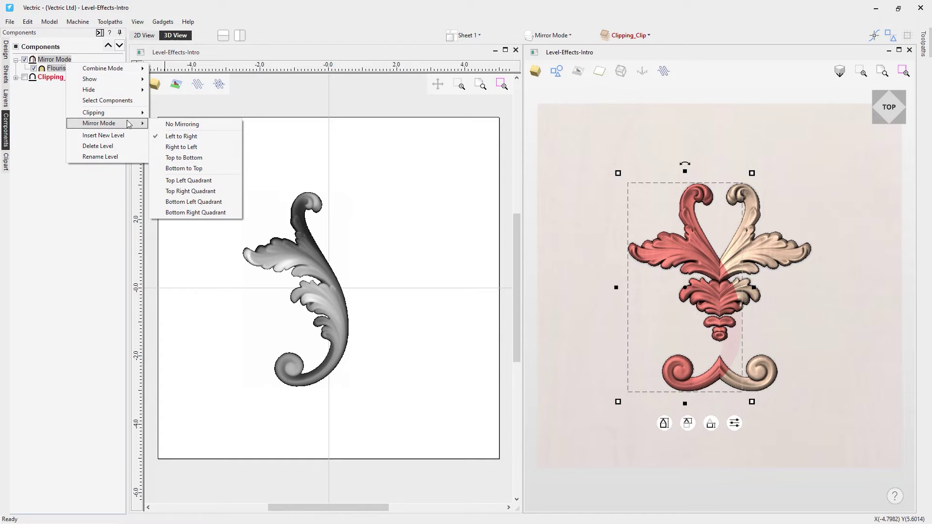
left_click(199, 181)
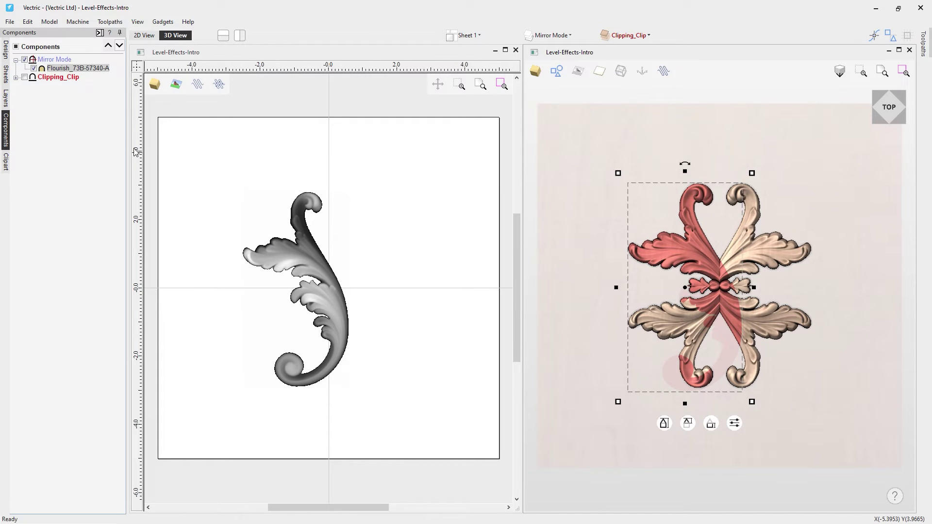
right_click(57, 65)
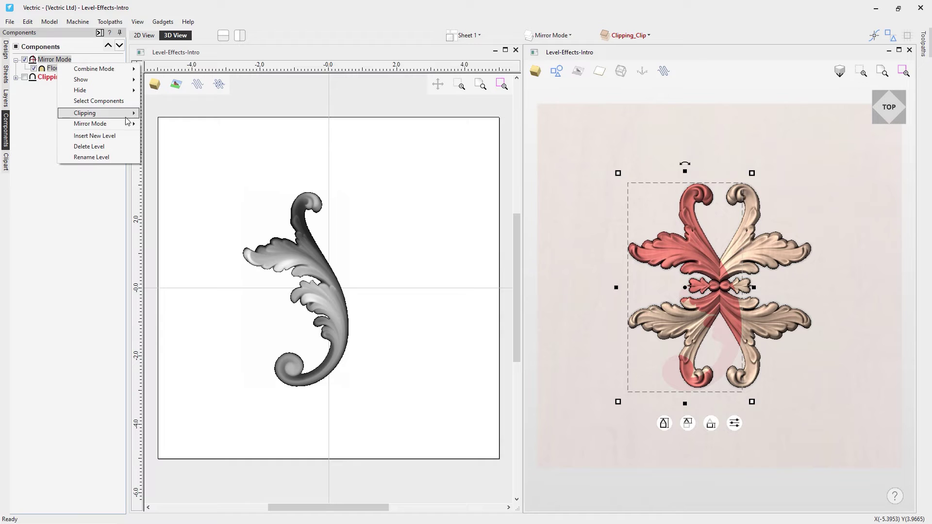
mouse_move(123, 124)
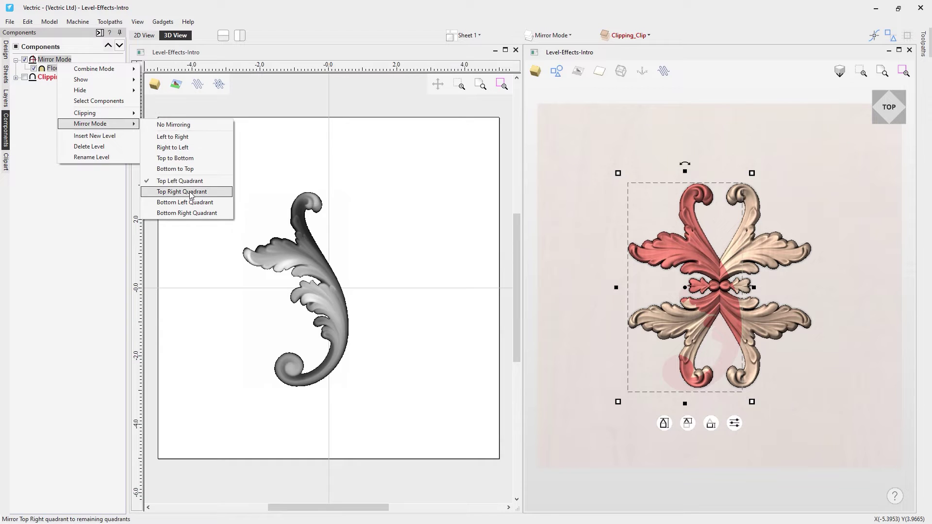
left_click(183, 193)
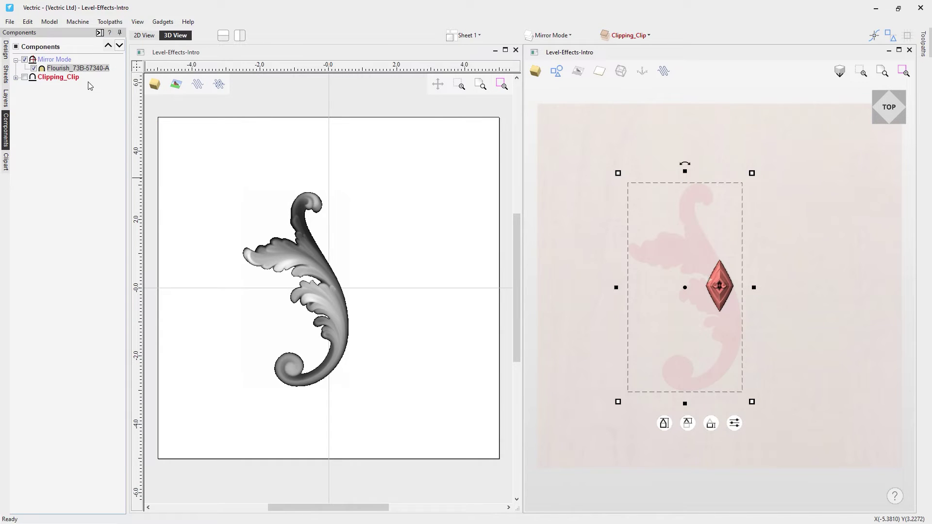
Try Bottom Left Quadrant and Bottom Right Quadrant mirroring on the Mirror Mode level
right_click(65, 69)
mouse_move(124, 124)
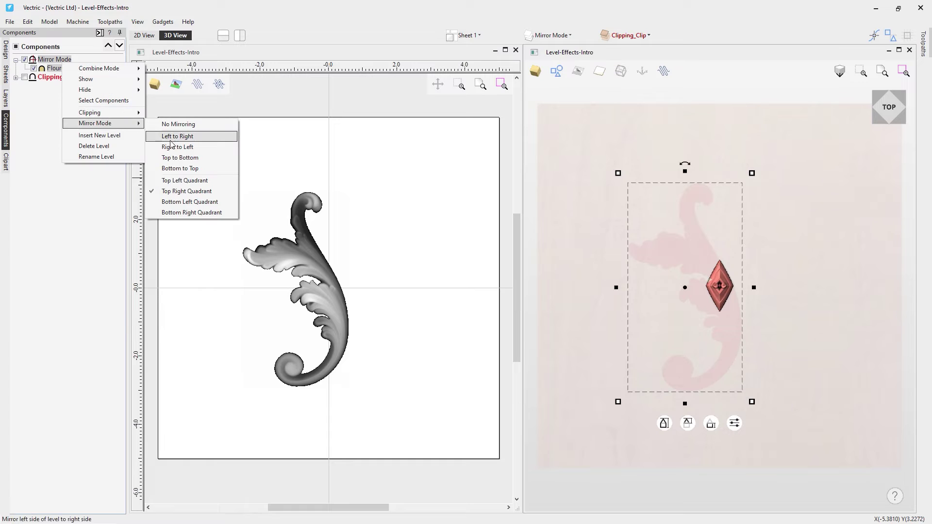
left_click(184, 200)
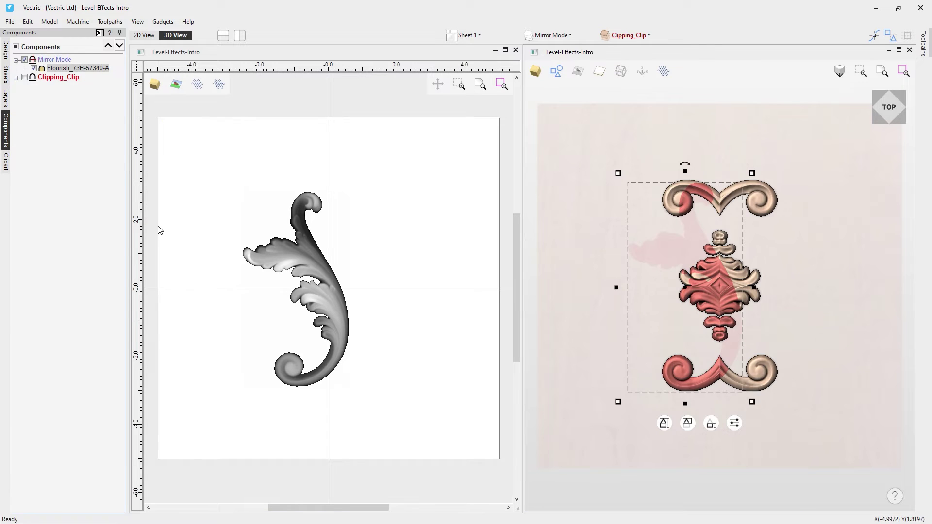
right_click(53, 63)
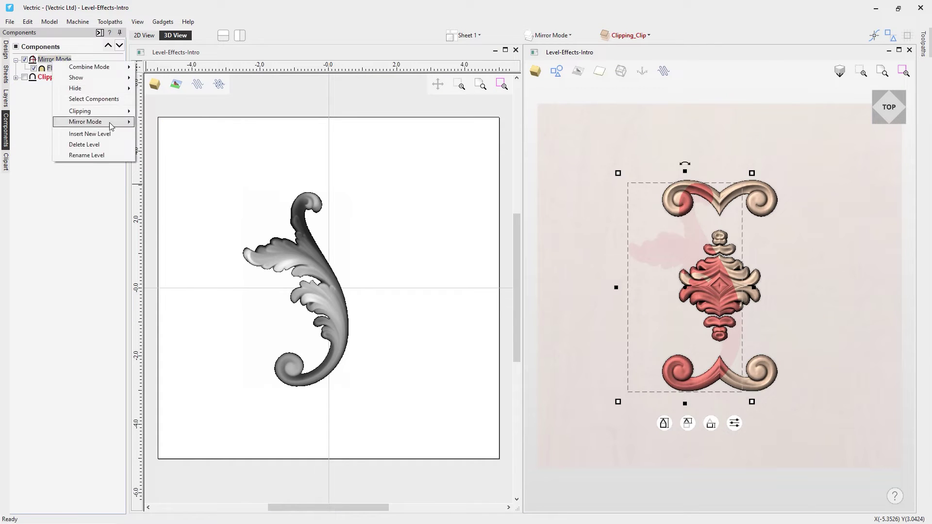
mouse_move(122, 122)
left_click(190, 212)
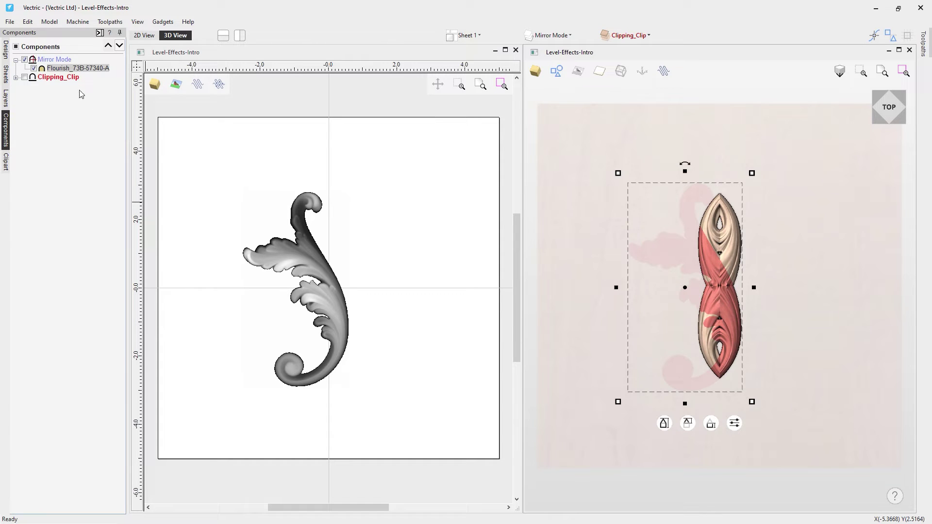
Set the Mirror Mode level's mirroring to Top Left Quadrant
right_click(55, 62)
mouse_move(117, 120)
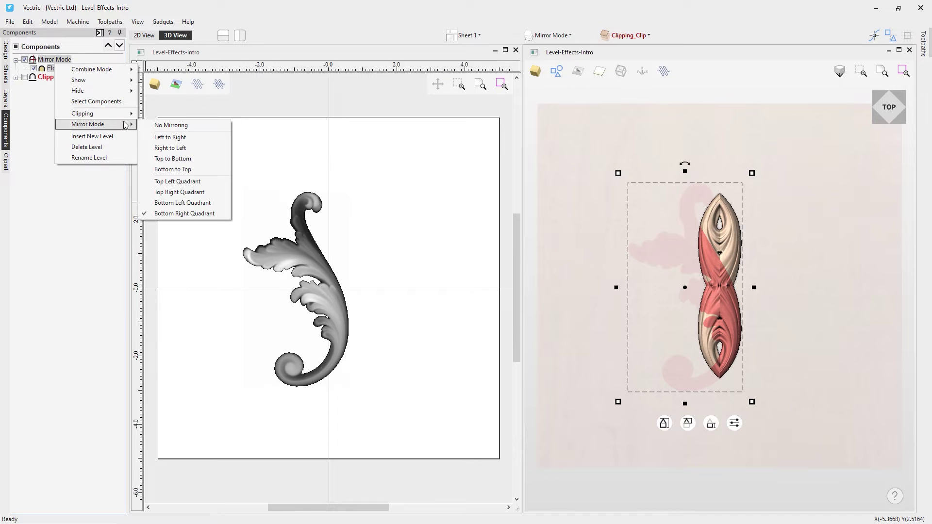
left_click(187, 181)
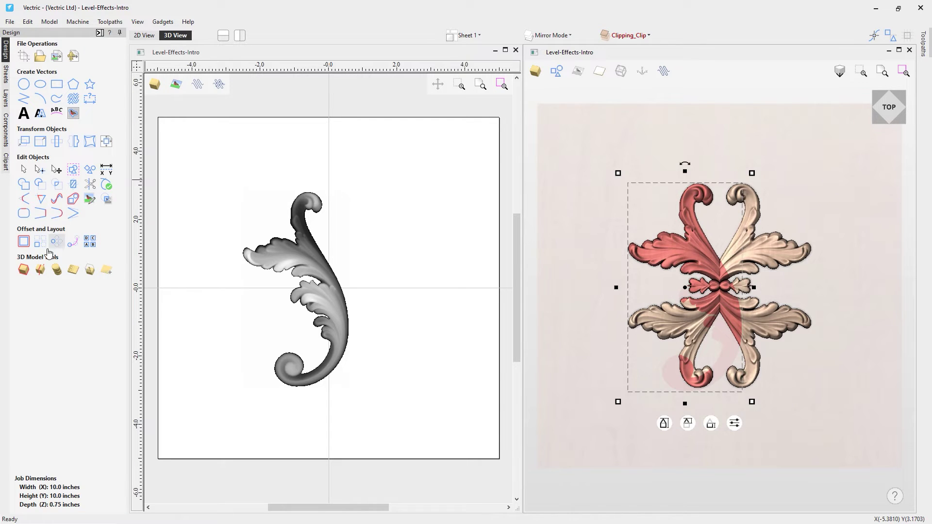
Create a vector boundary around the mirrored flourish, check it with the component temporarily hidden, and delete the boundary
left_click(22, 270)
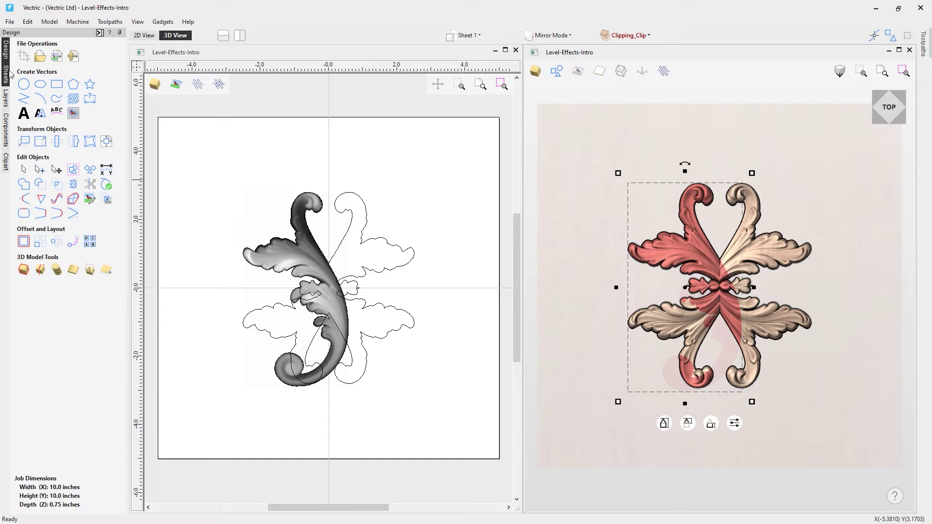
left_click(7, 138)
left_click(34, 68)
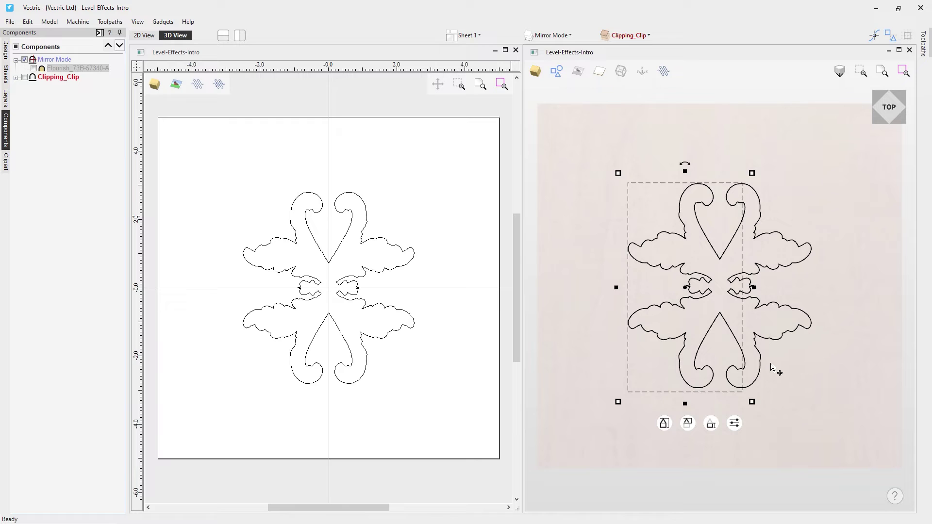
left_click(34, 70)
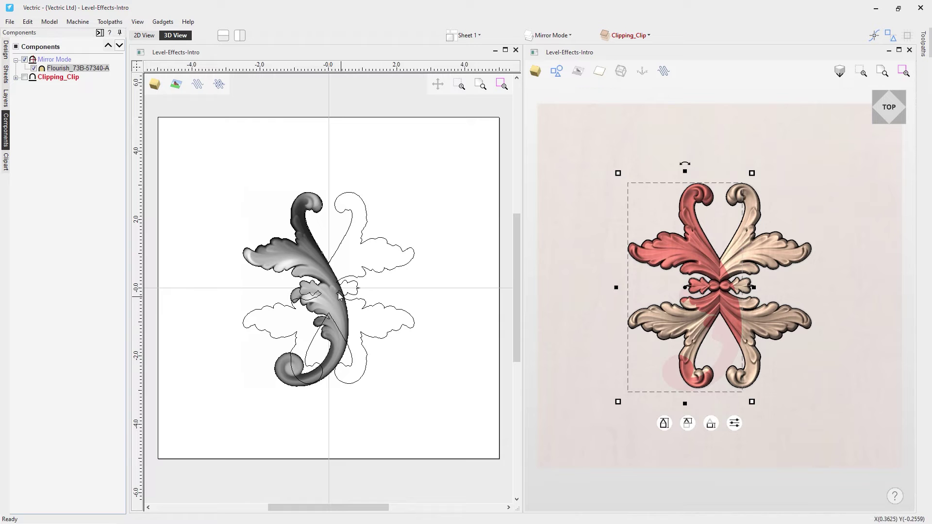
left_click(334, 257)
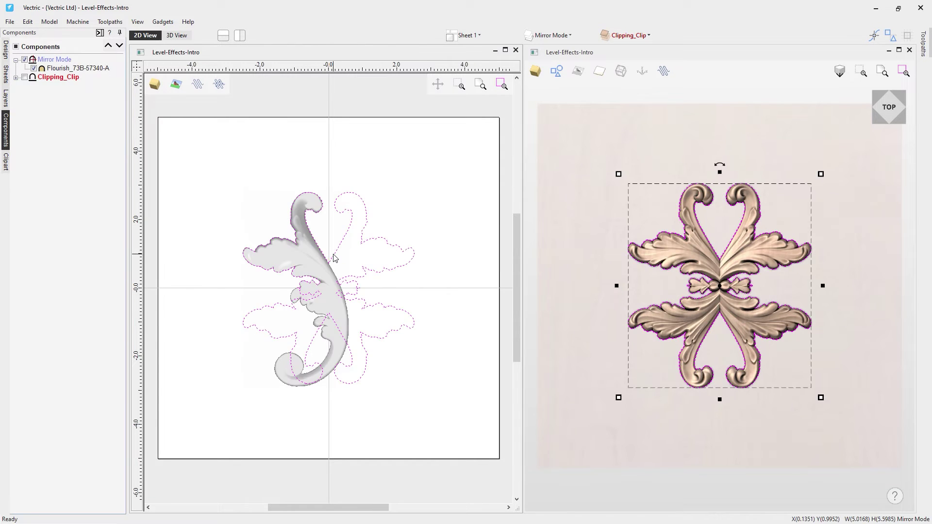
Rotate the flourish component counter-clockwise about its centre in the 2D view to change the mirrored pattern
left_click(333, 290)
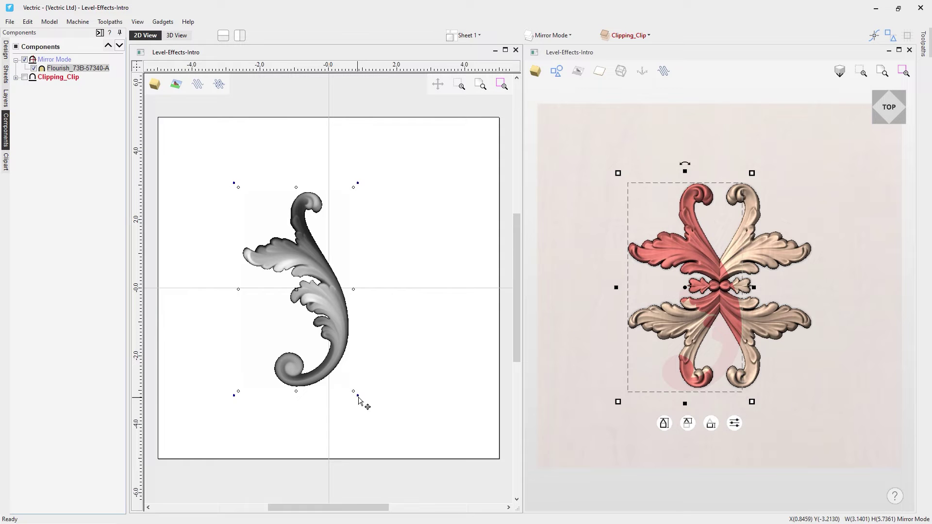
left_click_drag(382, 389, 435, 292)
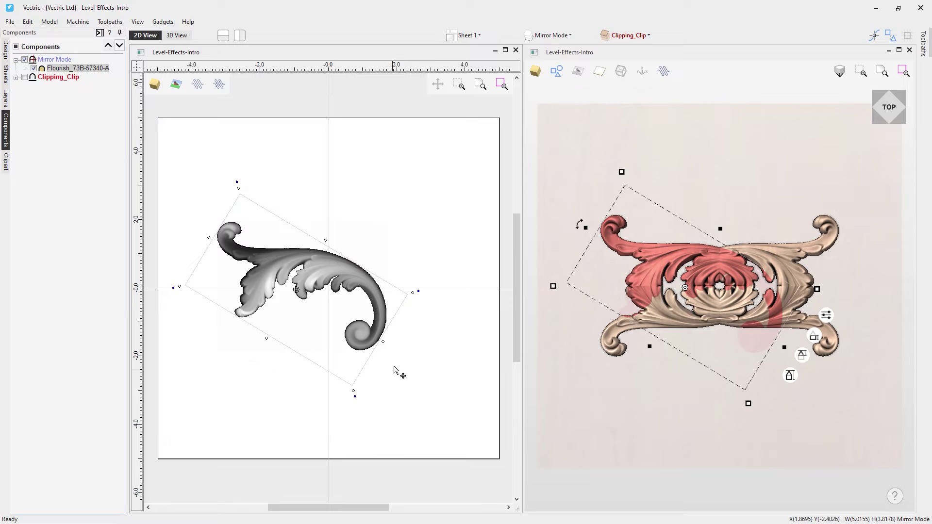
Rotate the flourish component counter-clockwise and back clockwise about its centre in the 2D view to vary the mirrored pattern
left_click(364, 393)
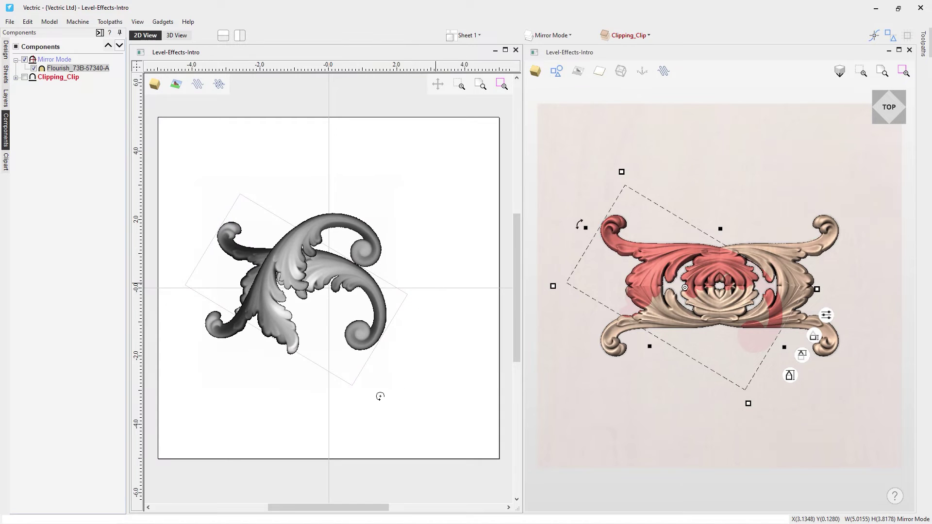
key("ctrl+z")
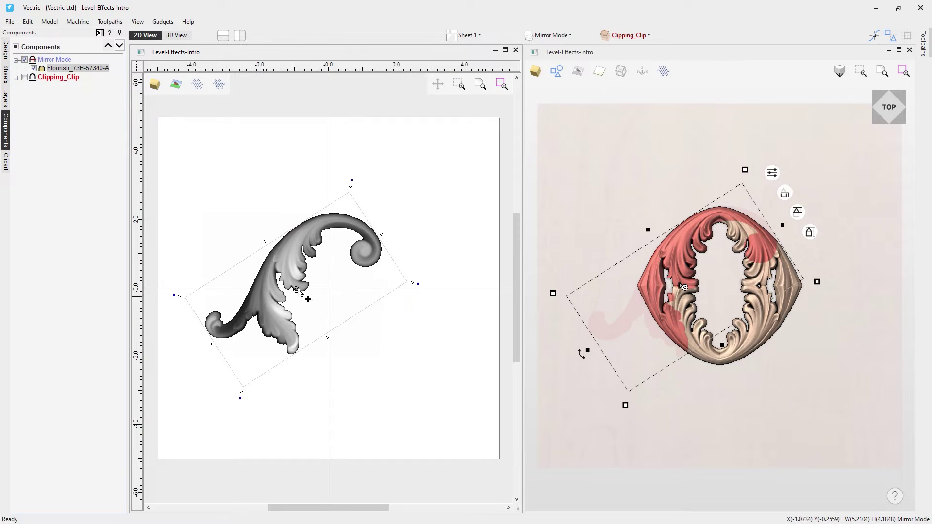
left_click_drag(419, 285, 340, 381)
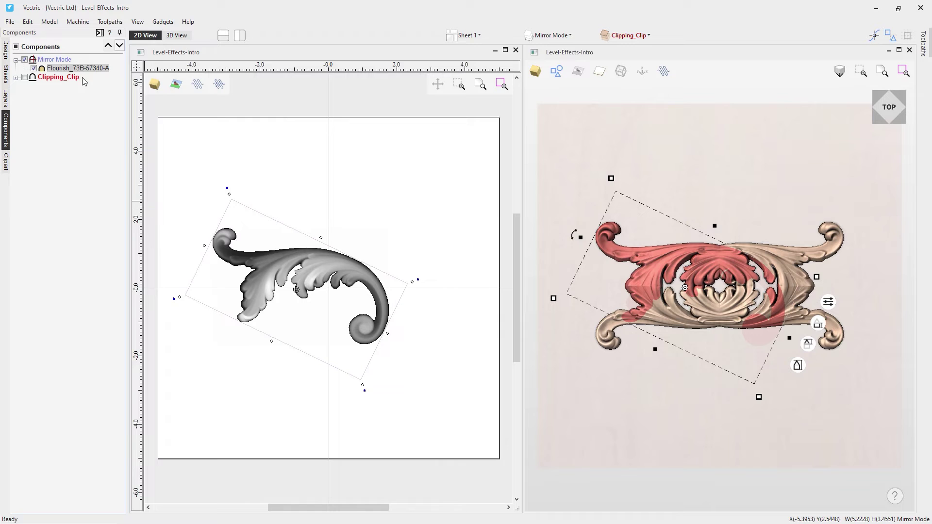
Set the Mirror Mode level's mirroring to No Mirroring
right_click(60, 63)
mouse_move(124, 122)
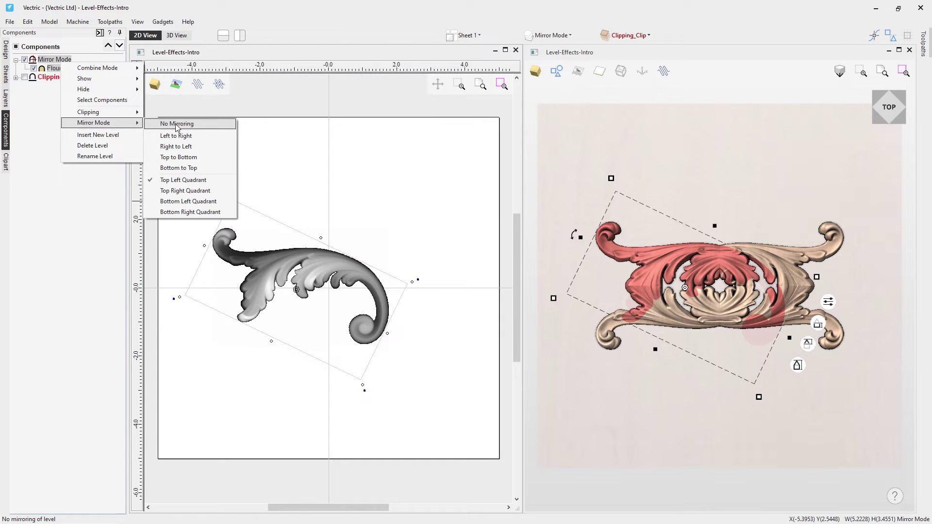
left_click(175, 126)
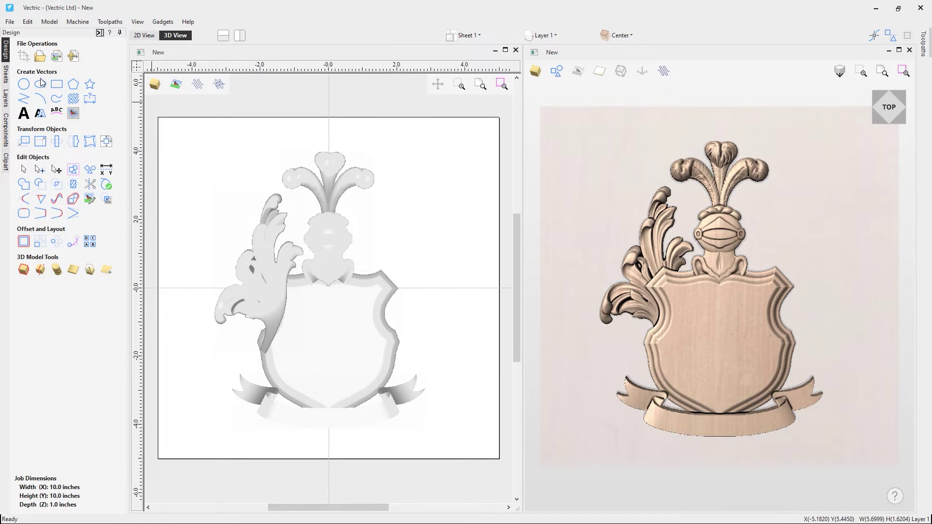
Examine which components of the coat-of-arms model belong to the Flourishes level and which belong to the Center level
left_click(6, 137)
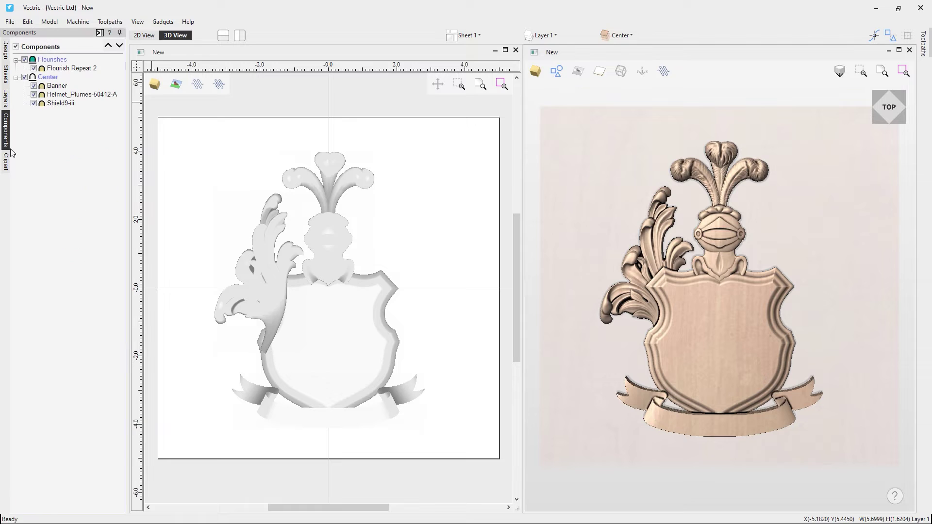
left_click(53, 60)
left_click(282, 227)
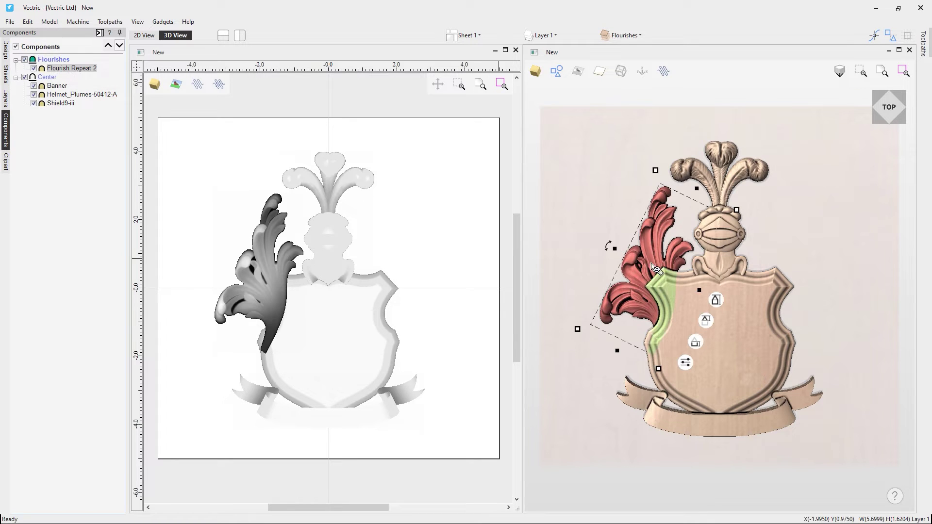
left_click(48, 77)
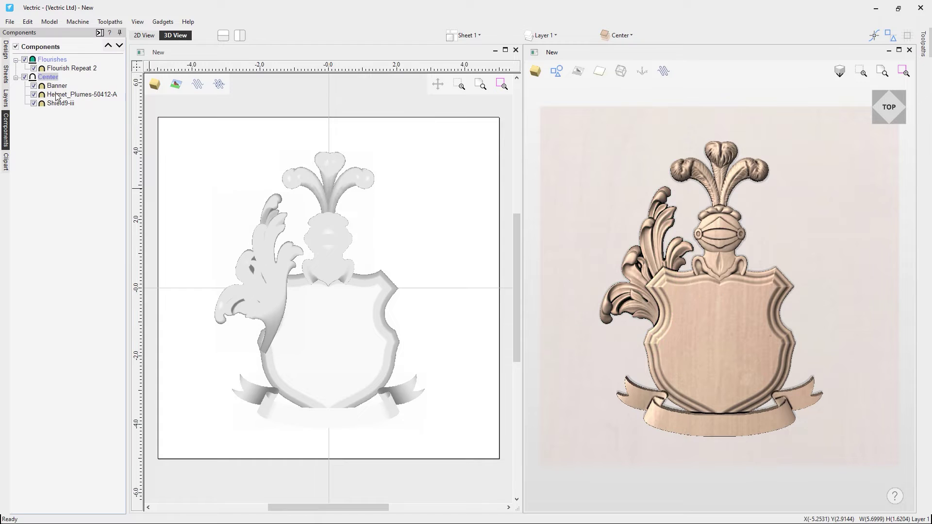
left_click(57, 86)
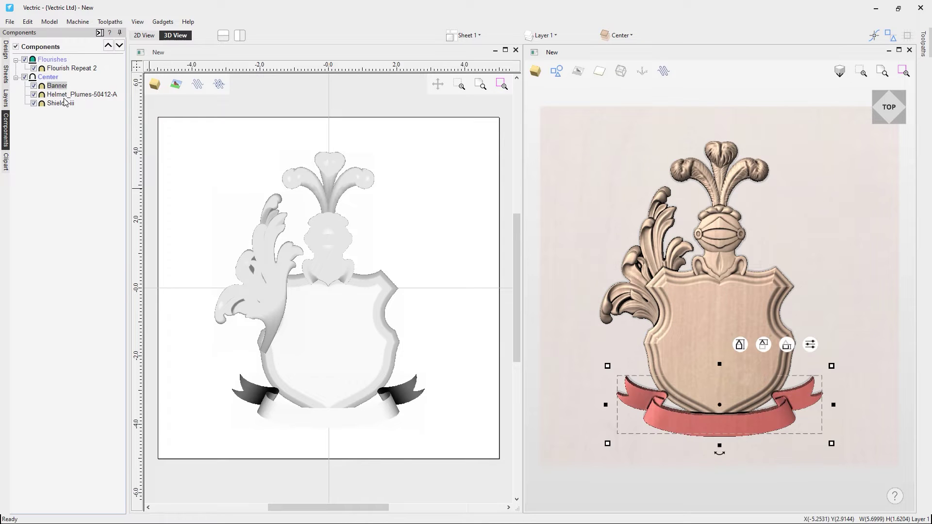
key("Down")
left_click(60, 104)
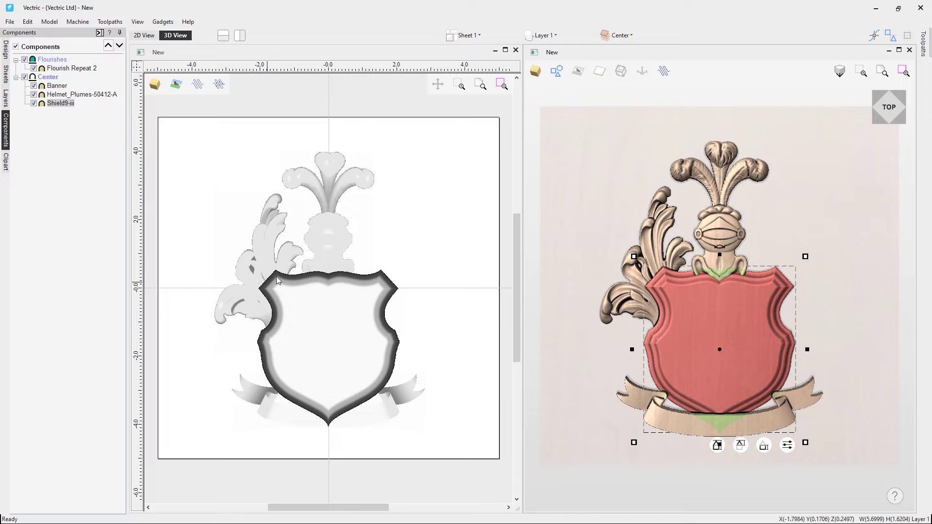
left_click(562, 271)
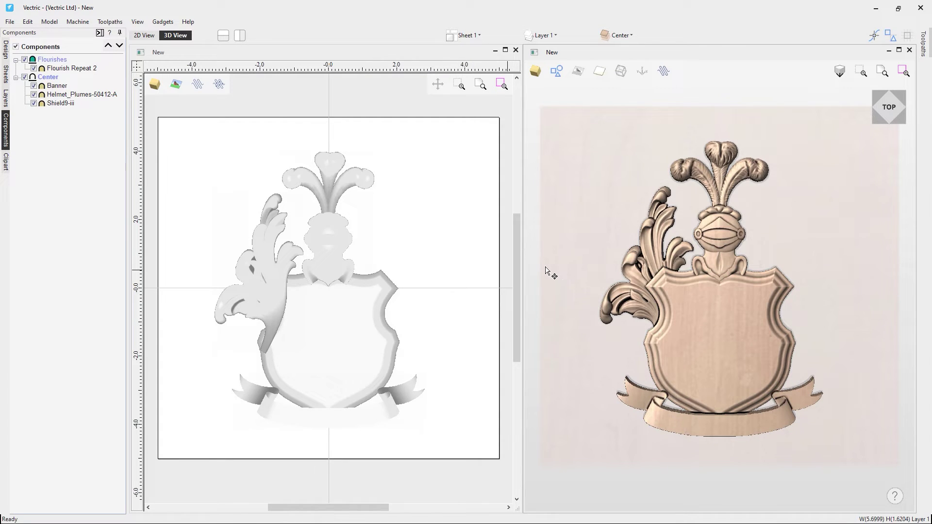
Set the Flourishes level's mirroring to Top Left Quadrant
left_click(617, 284)
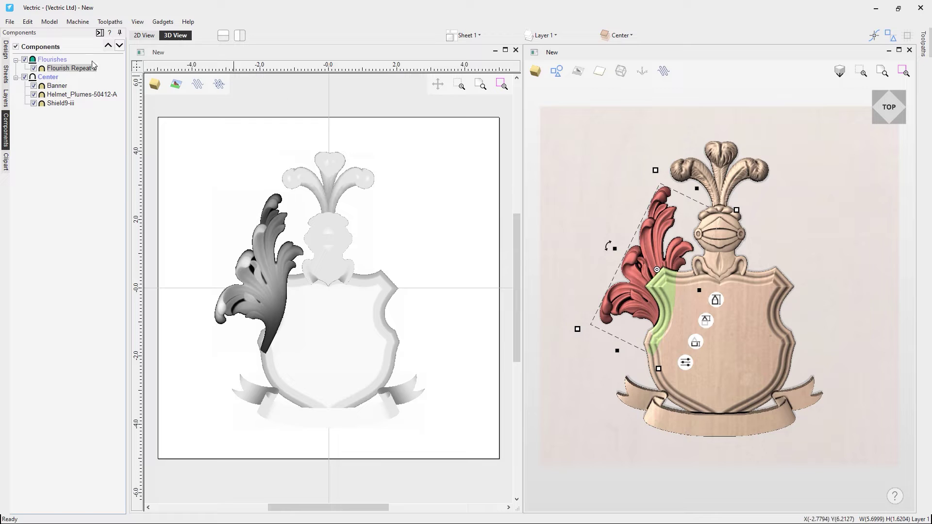
right_click(81, 71)
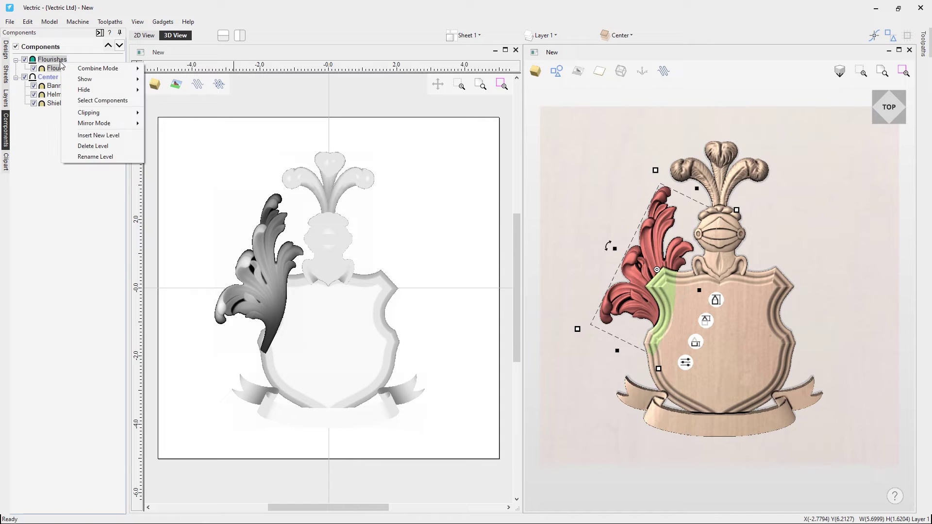
mouse_move(108, 116)
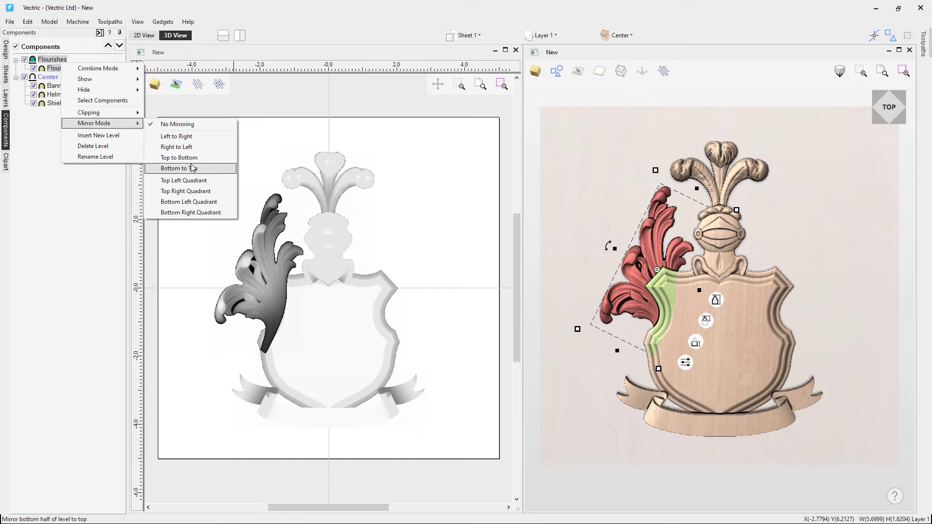
left_click(196, 181)
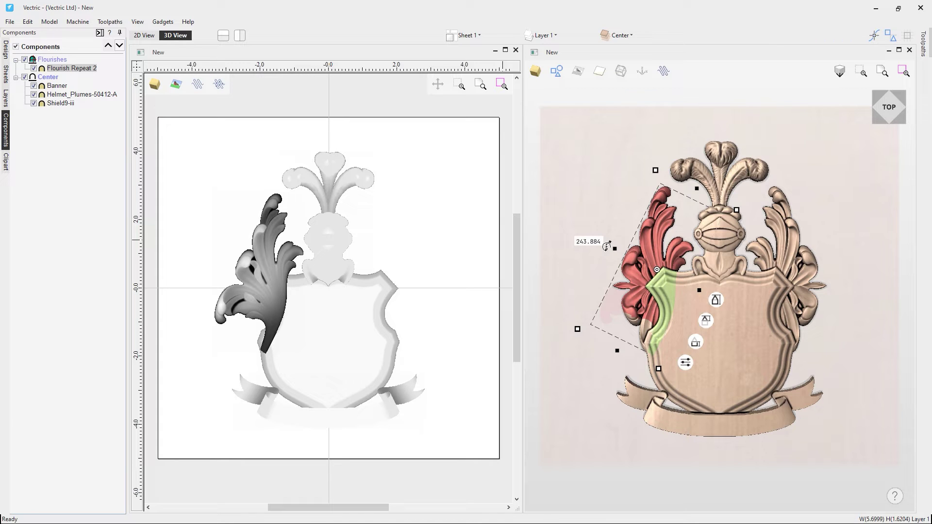
Rotate the Flourish Repeat 2 component about its centre in the 3D view to reshape the mirrored flourishes around the shield
left_click_drag(607, 246, 639, 270)
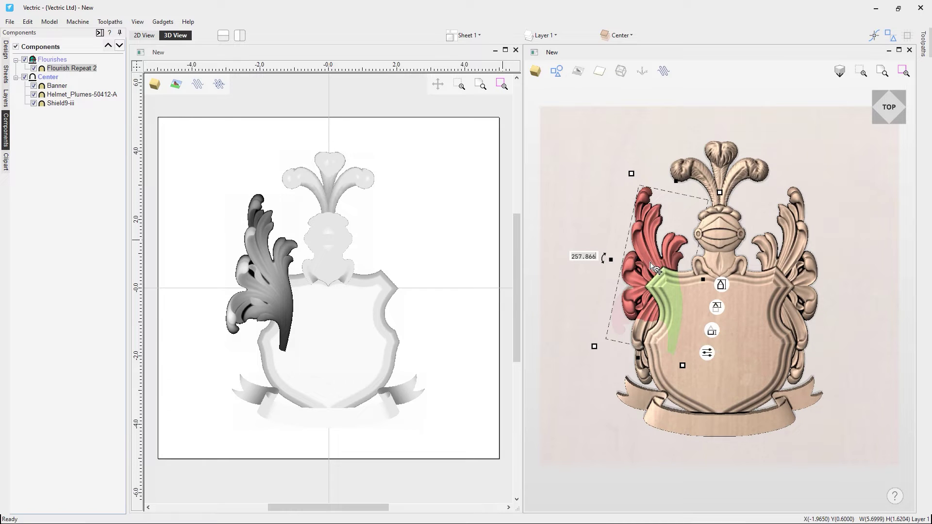
mouse_move(604, 256)
left_mouse_down()
mouse_move(611, 246)
mouse_move(610, 255)
left_mouse_up()
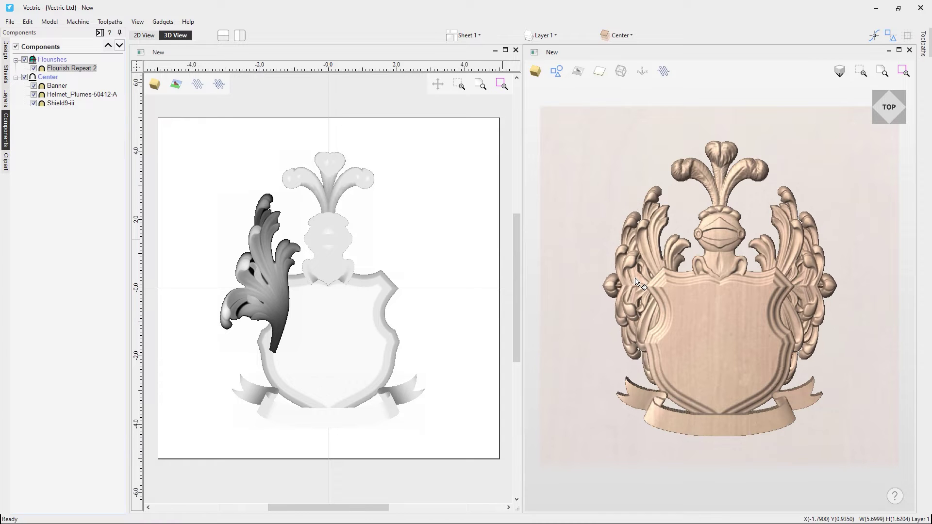
Duplicate the flourish component within the Flourishes level and place the copy slightly outward from the original, away from the shield
left_click(636, 286)
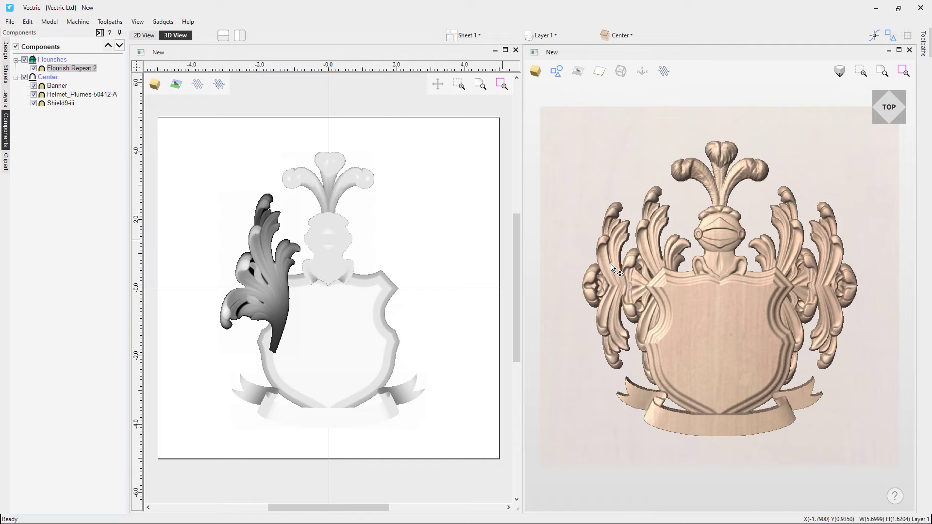
left_click_drag(602, 248, 615, 256)
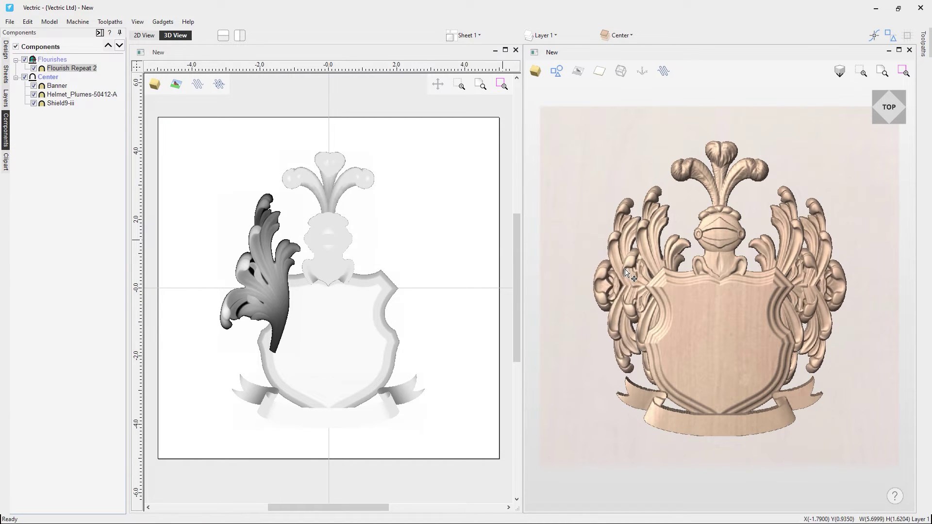
left_click_drag(641, 311, 642, 268)
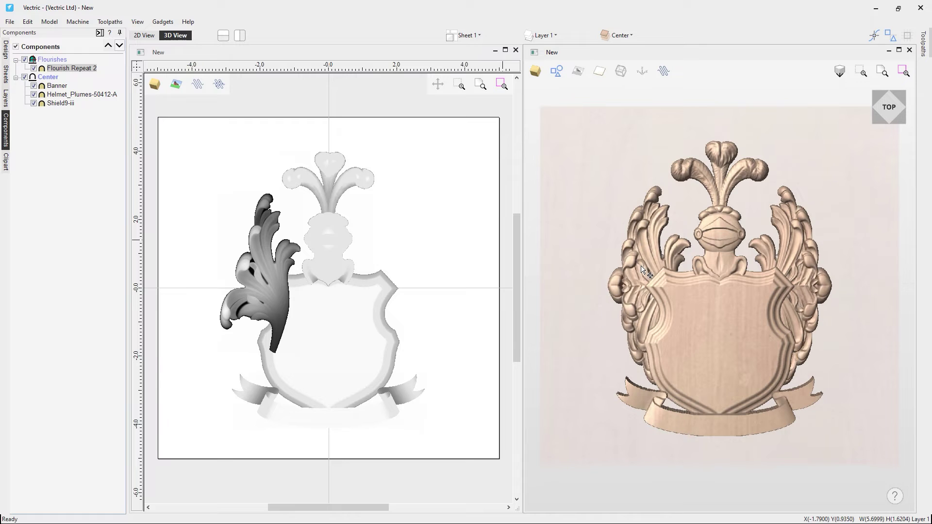
mouse_move(642, 268)
left_mouse_down()
mouse_move(636, 283)
mouse_move(610, 273)
mouse_move(636, 263)
left_mouse_up()
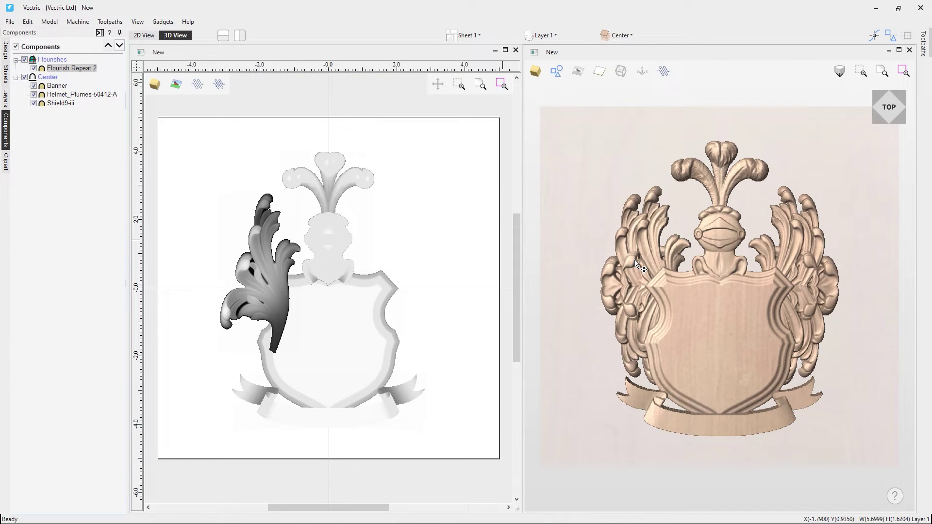
key("ctrl+c")
key("ctrl+v")
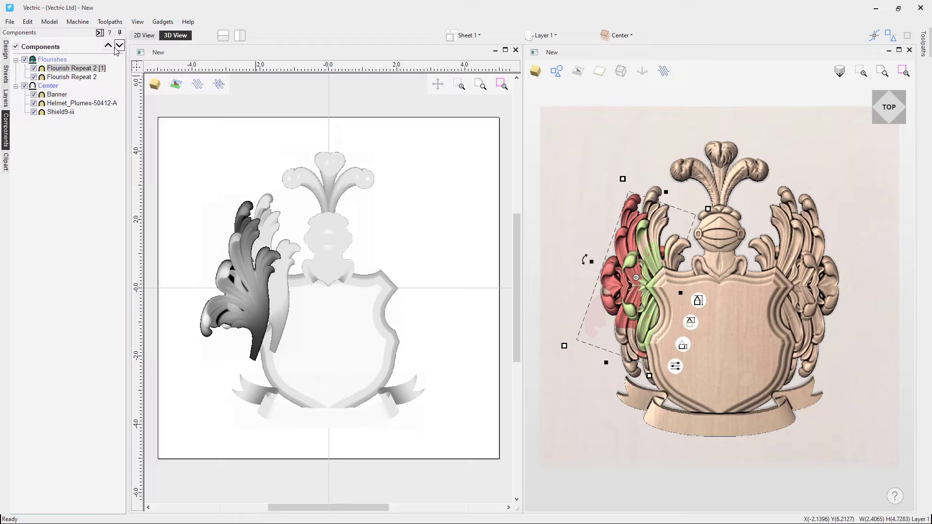
Insert a new component level and rename it Banner_Clip
right_click(54, 63)
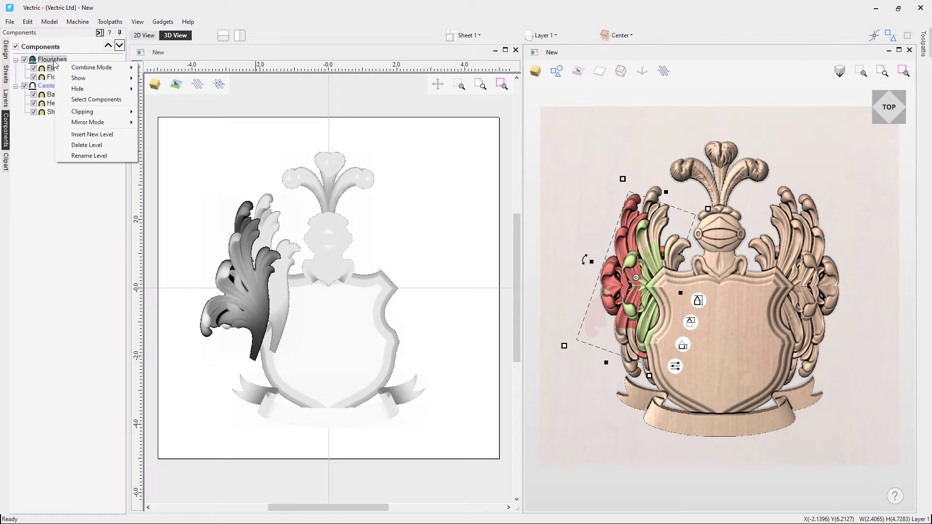
left_click(111, 135)
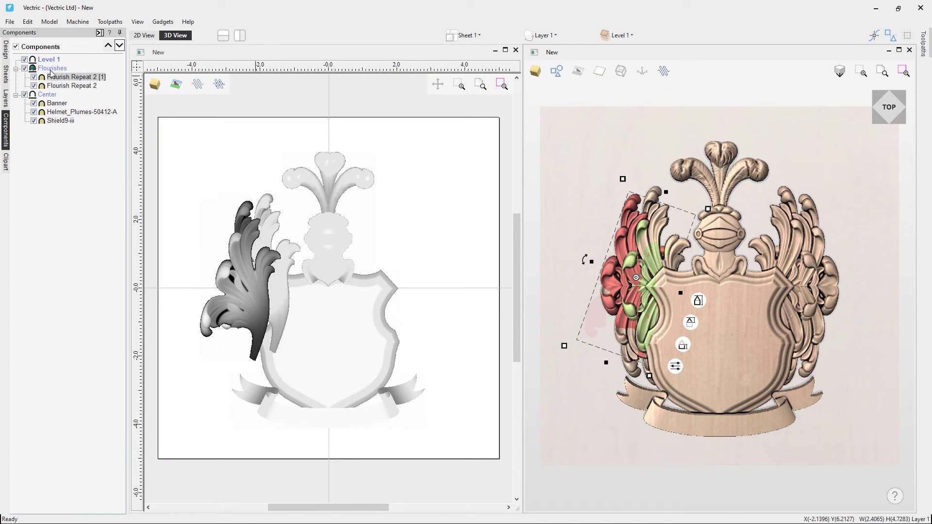
left_click(49, 60)
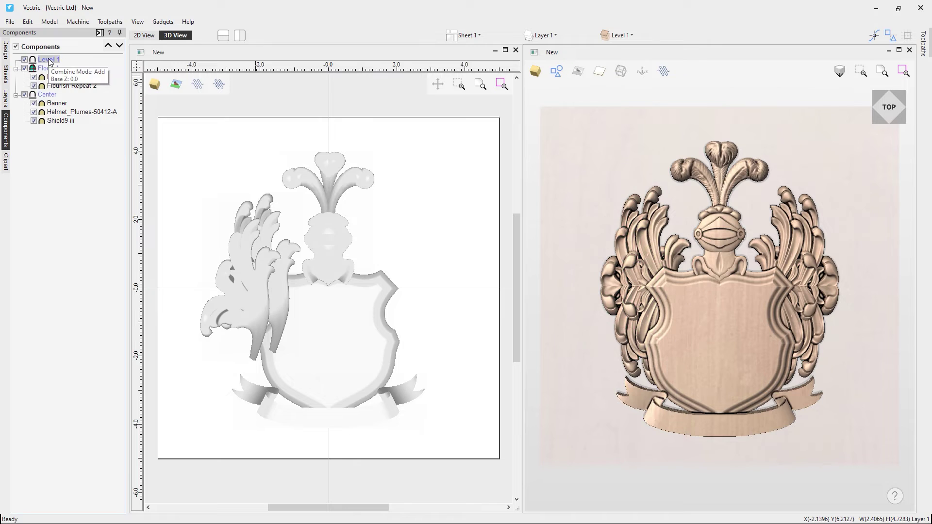
right_click(49, 60)
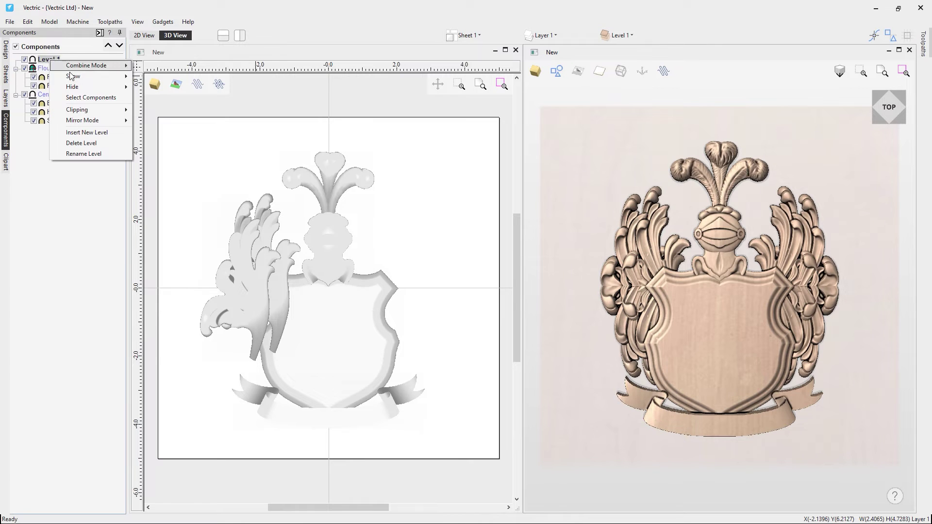
left_click(111, 153)
type("Banner")
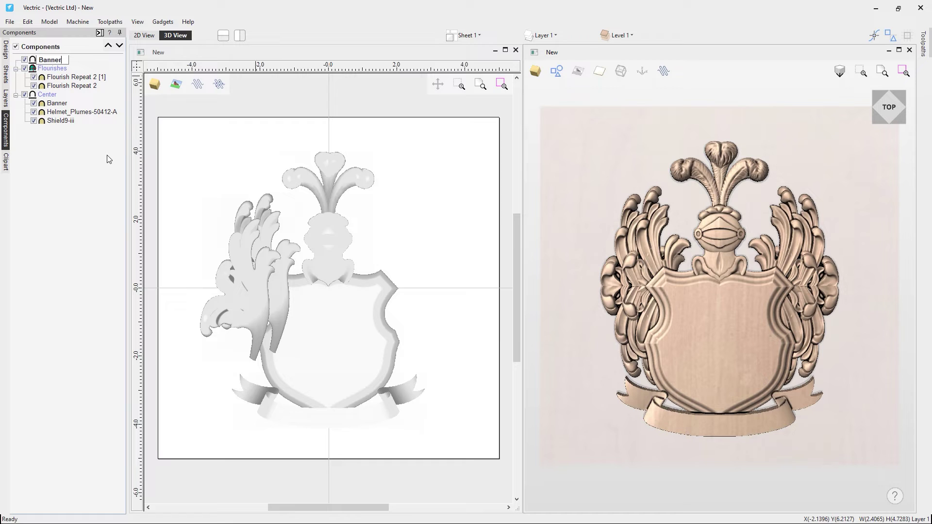
type("_Cl")
key("Return")
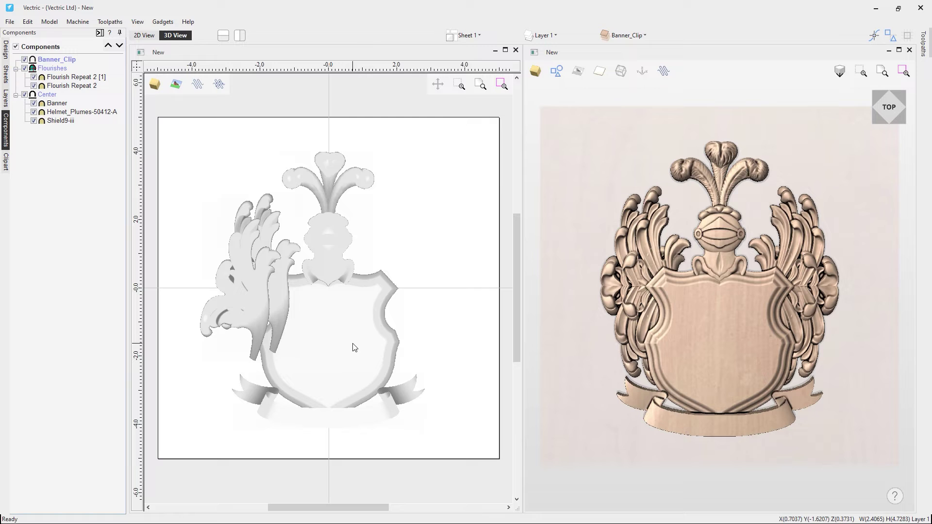
Hide the Flourishes level and open Trace Bitmap for the Shield9-iii component
left_click(25, 69)
left_click(293, 367)
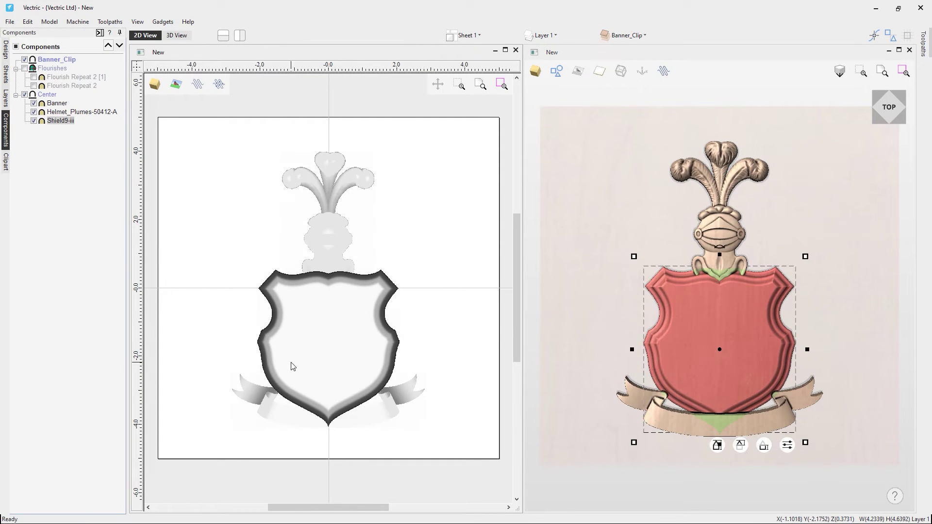
left_click(5, 48)
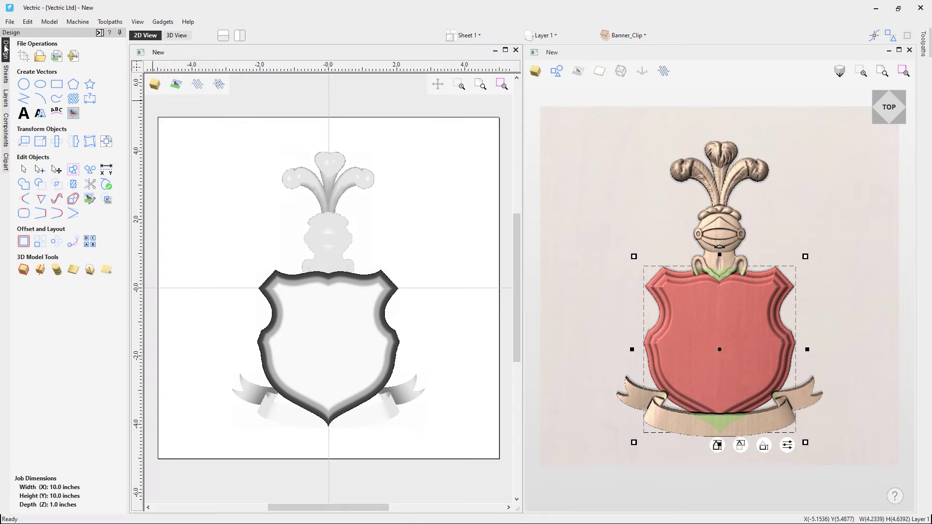
left_click(74, 113)
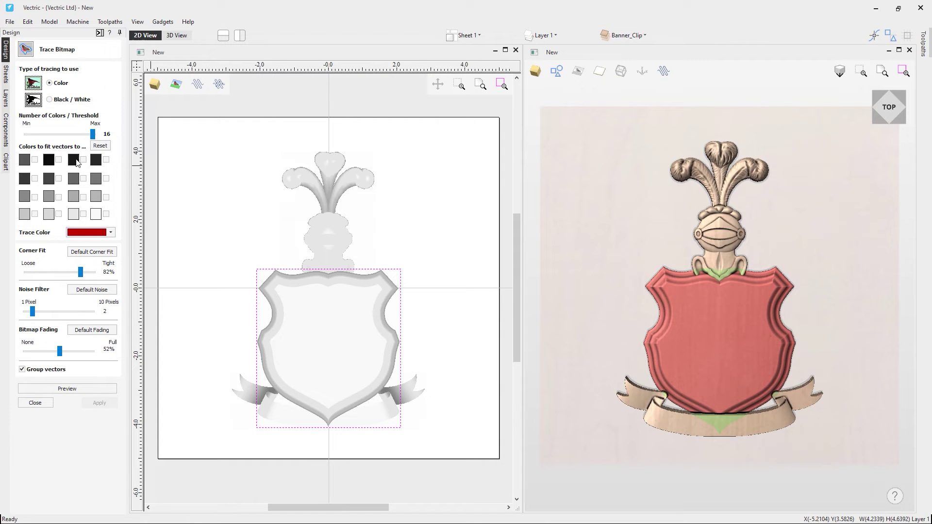
Trace the shield's flat inner face using only the lightest color, preview the vector and apply the trace
left_click(83, 214)
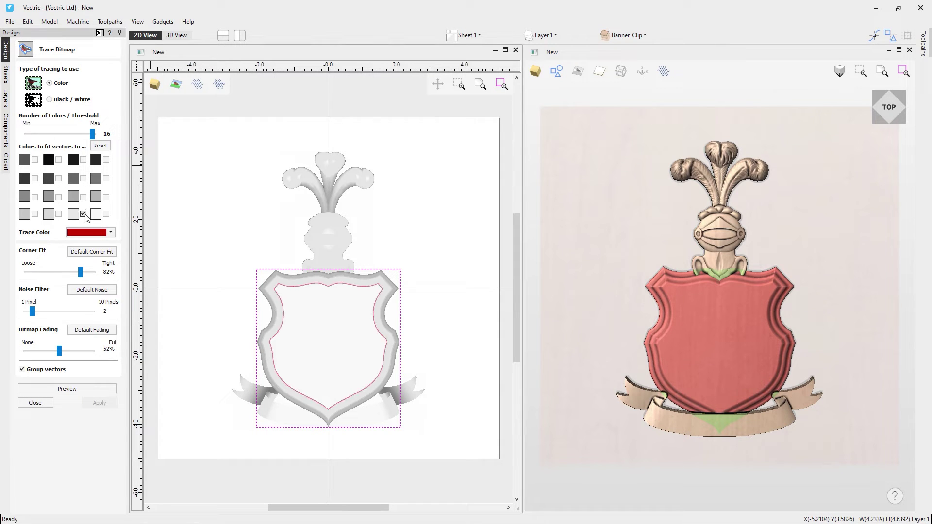
left_click(84, 213)
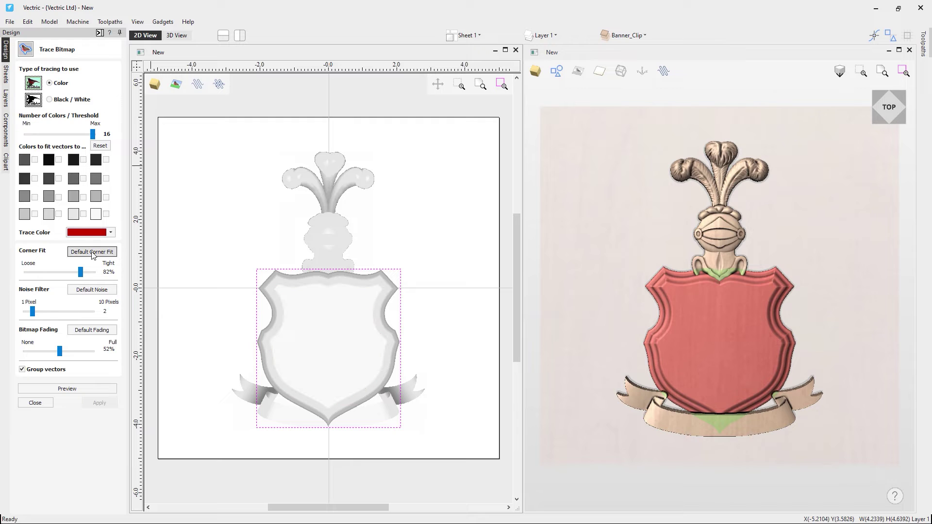
left_click(105, 214)
left_click(106, 214)
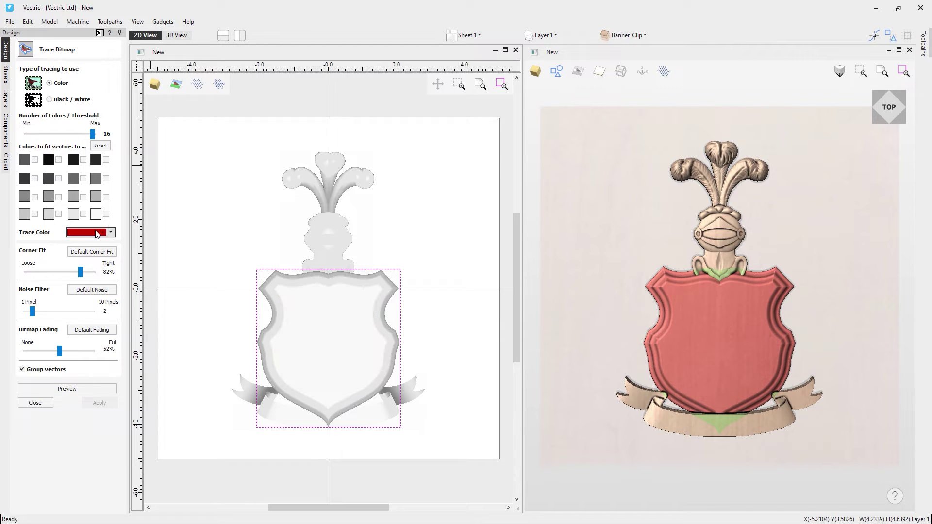
left_click(325, 331)
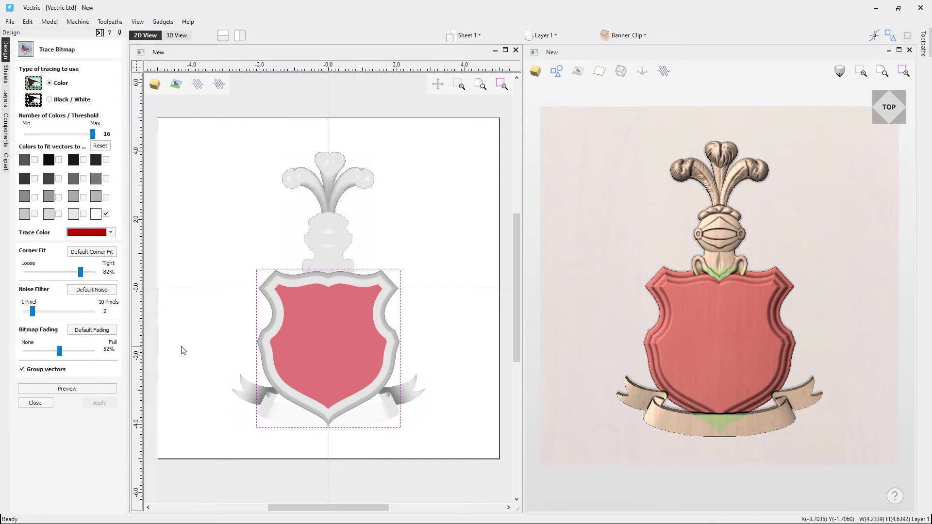
left_click(60, 385)
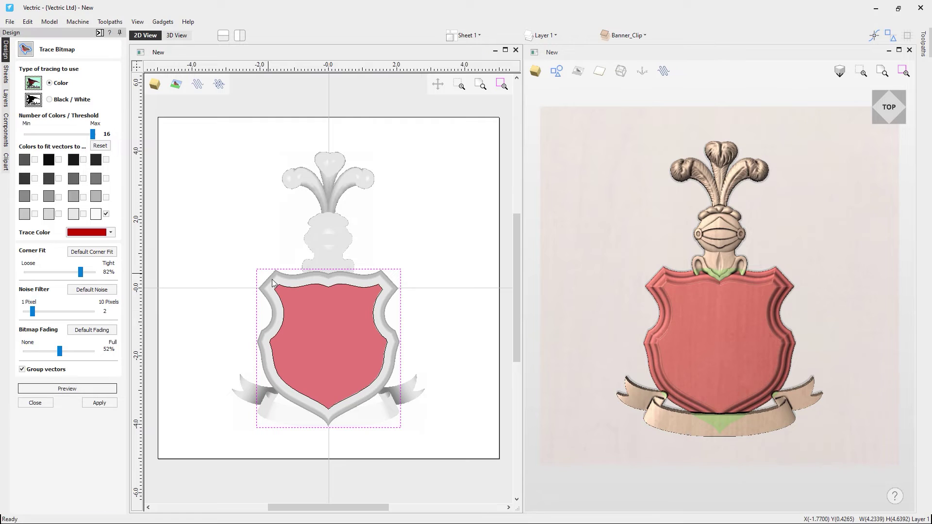
left_click(99, 403)
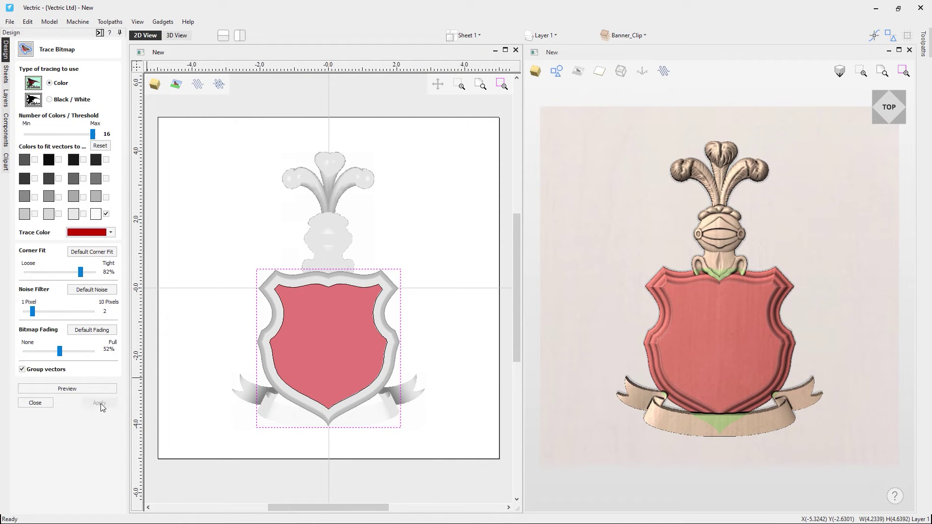
left_click(35, 403)
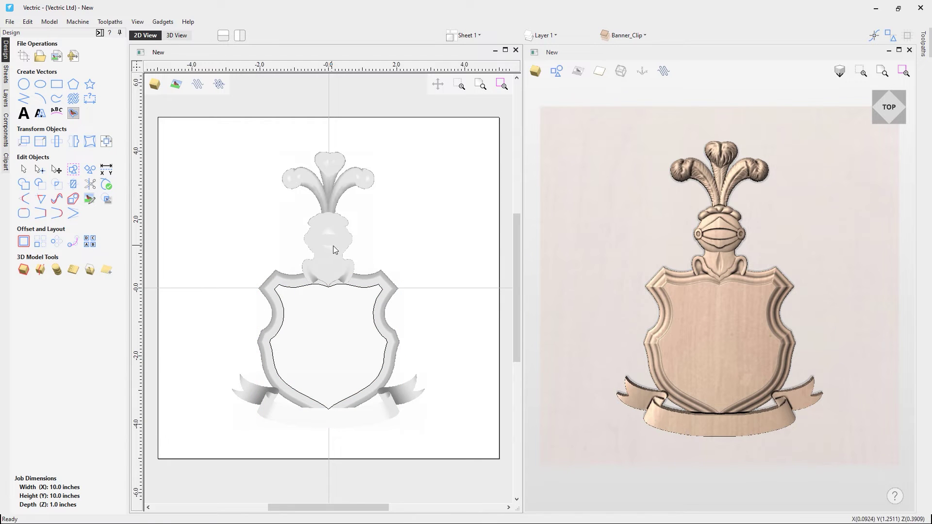
Offset the traced shield outline inwards by 0.1 inches and delete the original vector
left_click(330, 289)
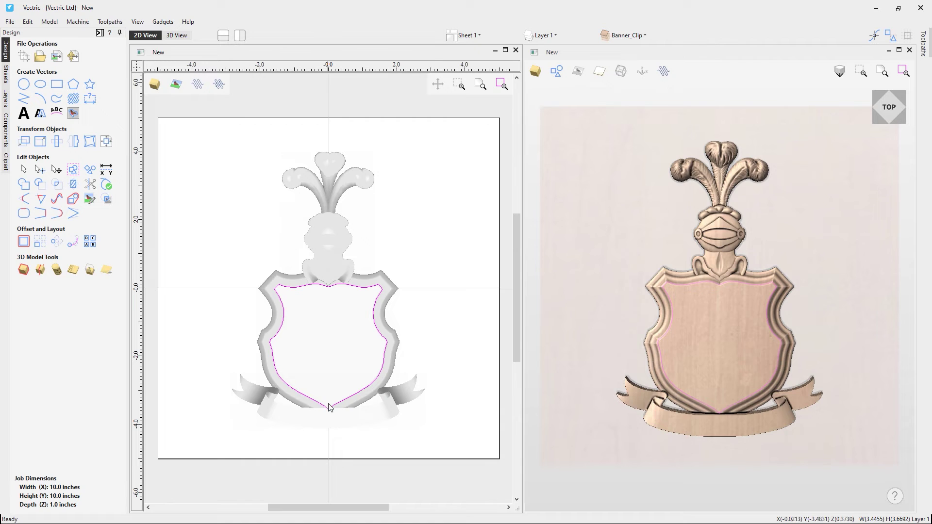
left_click(23, 241)
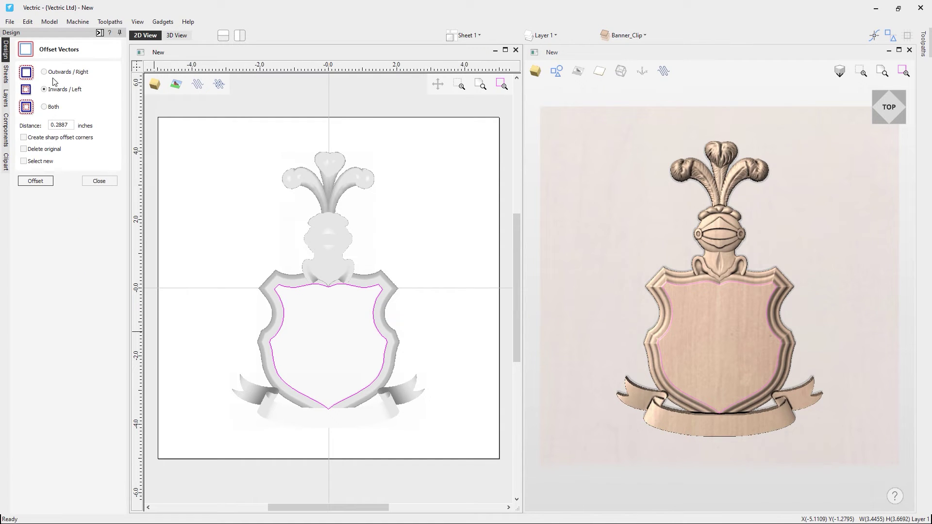
left_click_drag(71, 125, 57, 126)
type("1")
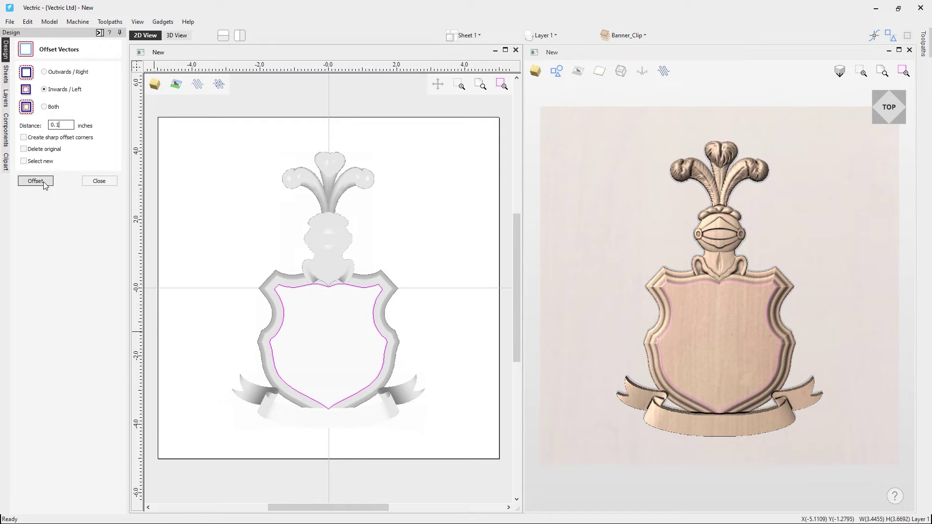
left_click(53, 152)
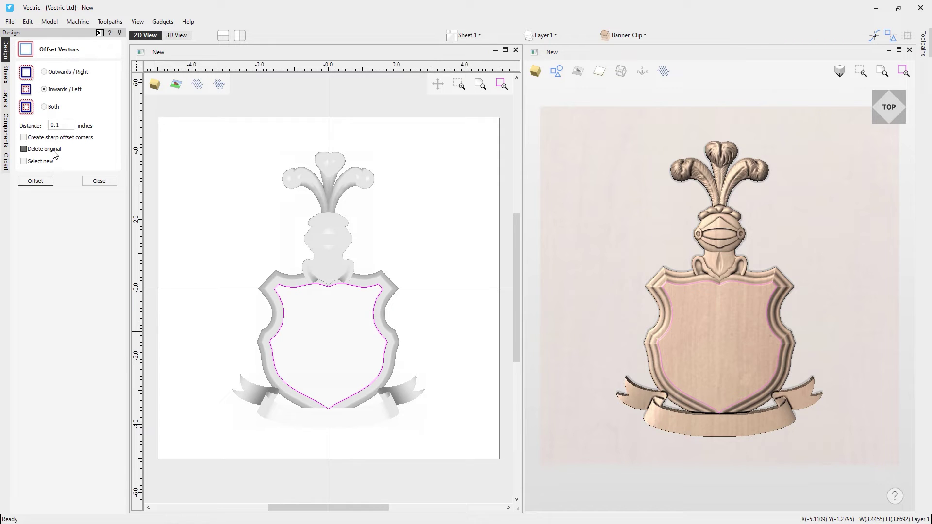
left_click(43, 185)
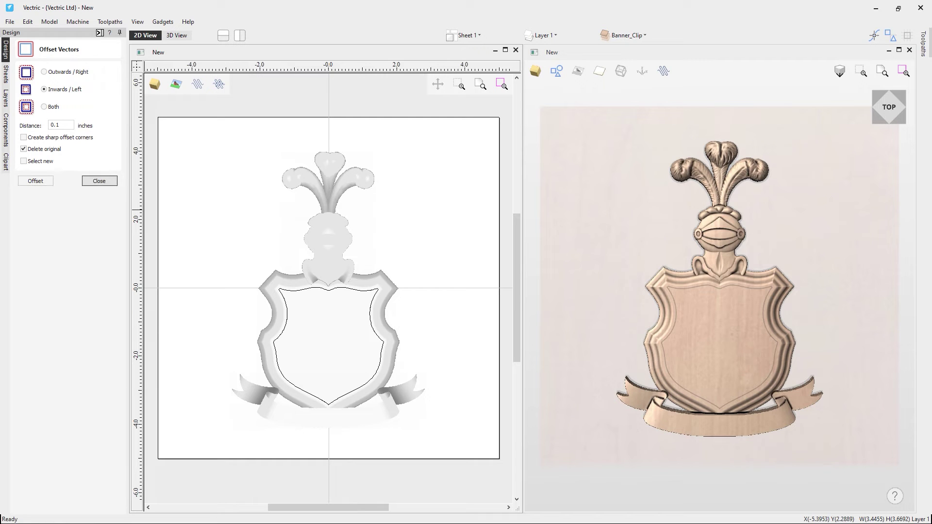
left_click(100, 182)
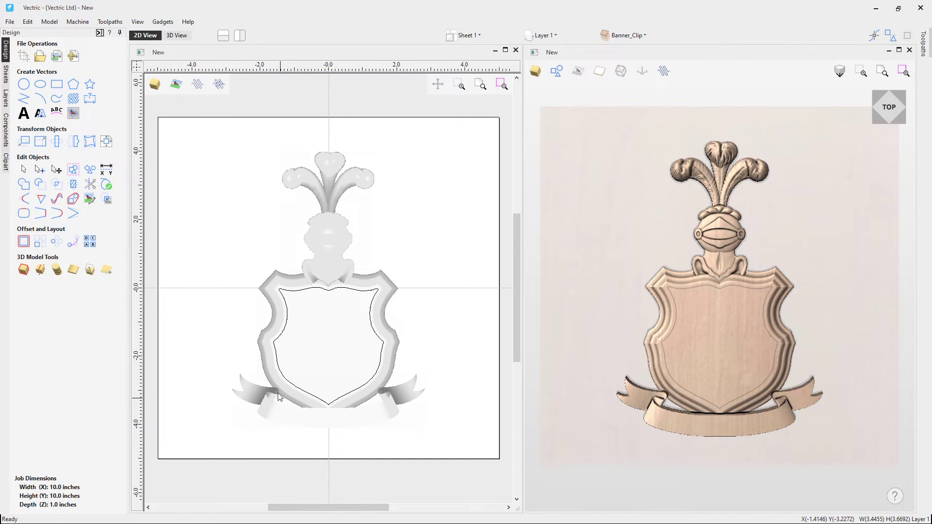
Draw a square-cornered rectangle about 5.3 by 0.7 inches across the helmet above the shield
left_click(57, 84)
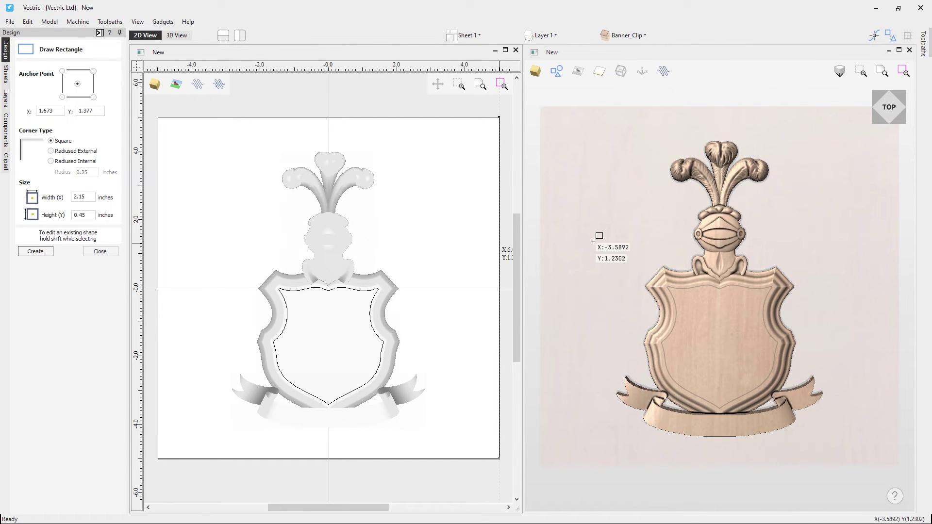
left_click_drag(625, 235, 816, 262)
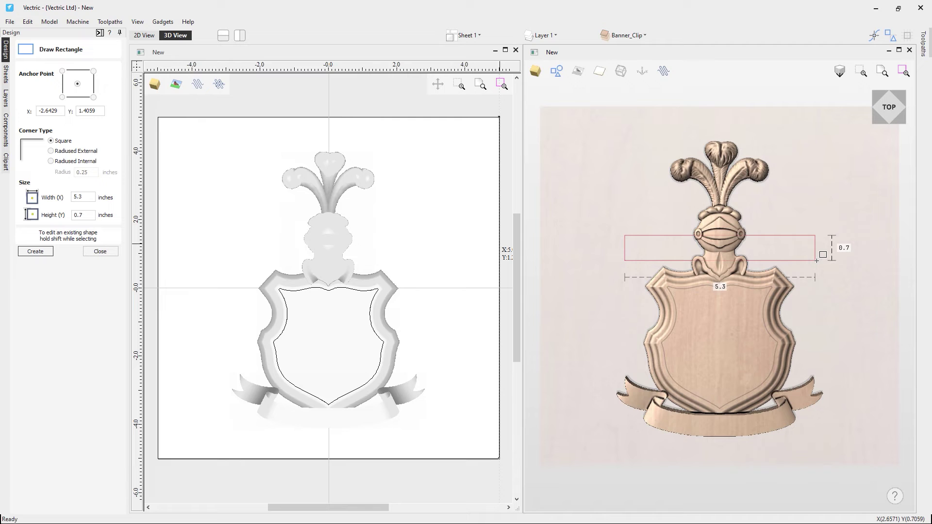
left_click_drag(814, 261, 816, 261)
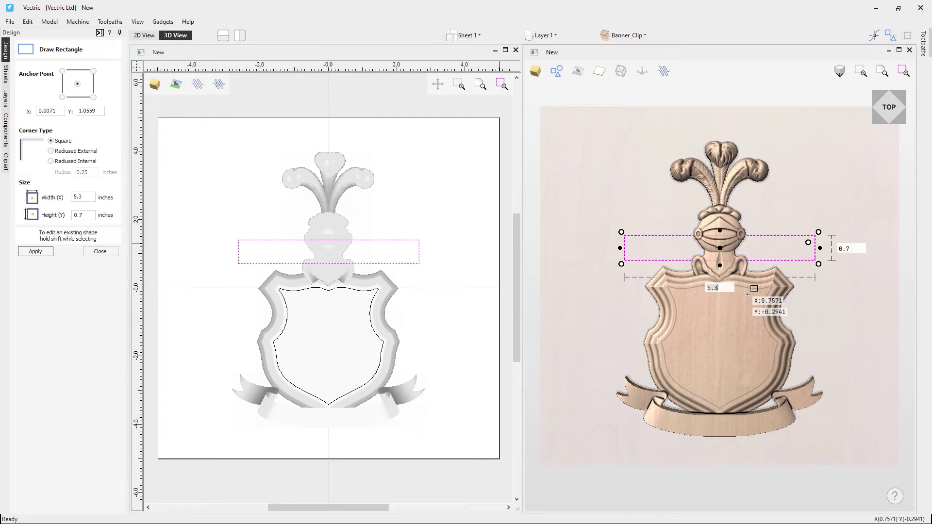
left_click(101, 252)
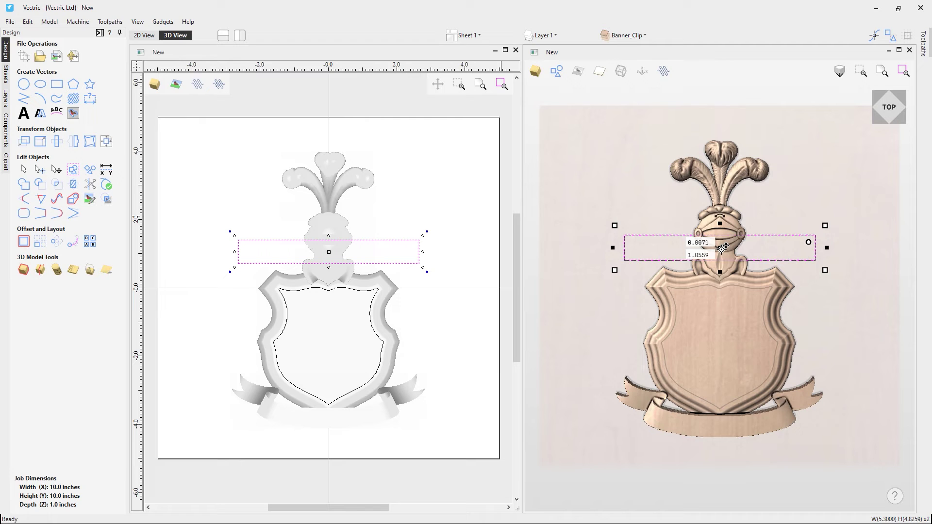
Move the rectangle down to the middle of the shield and rotate it to about 316.8 degrees as a diagonal band
left_click_drag(722, 249, 723, 337)
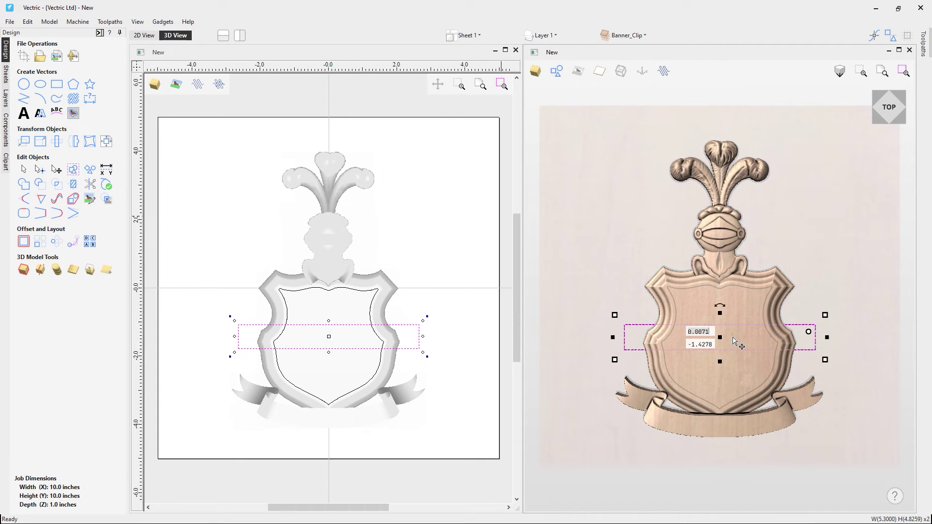
left_click_drag(722, 304, 759, 290)
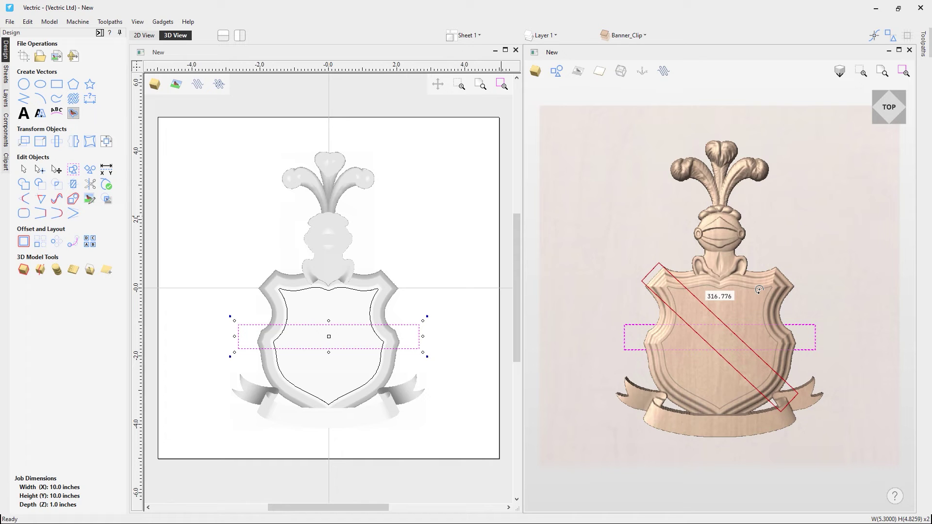
left_click_drag(759, 290, 758, 291)
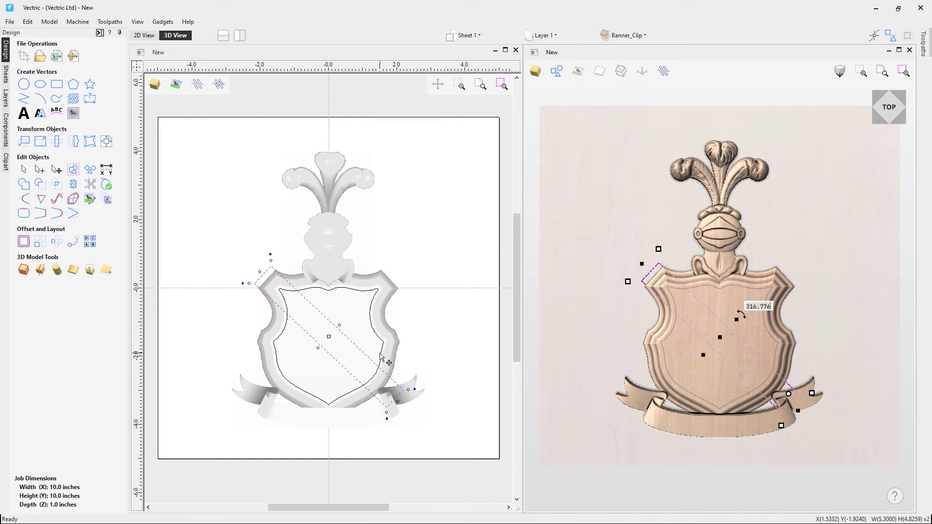
Select the inner shield outline and the diagonal rectangle and reduce them to their overlapping area
left_click(673, 337)
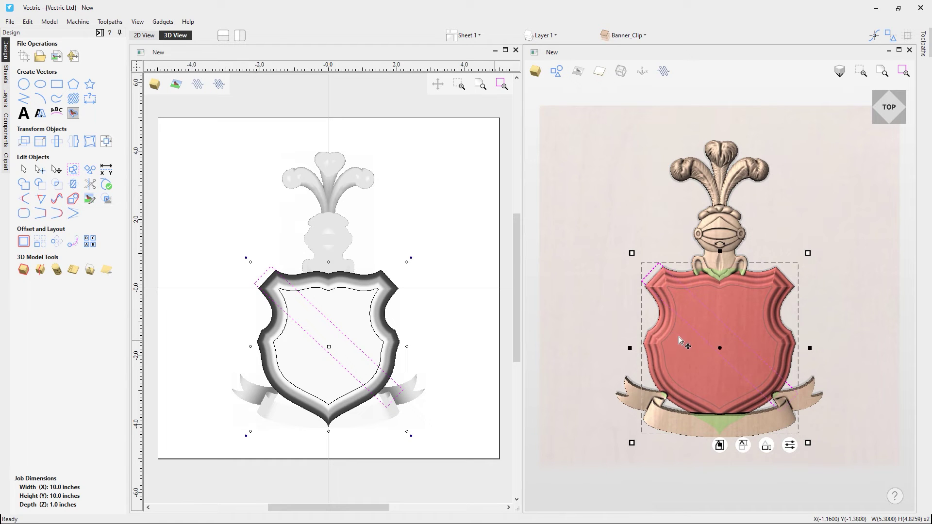
left_click(871, 340)
left_click(768, 331)
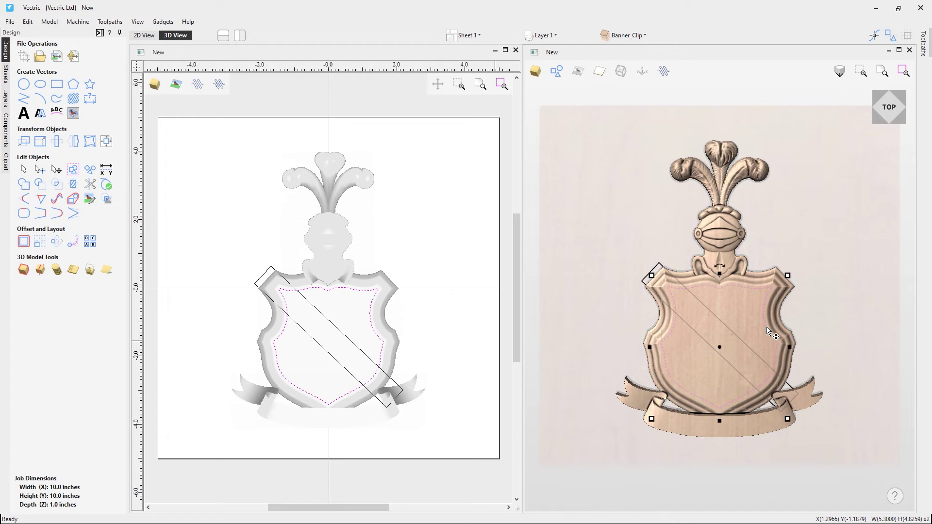
left_click(655, 271, "shift")
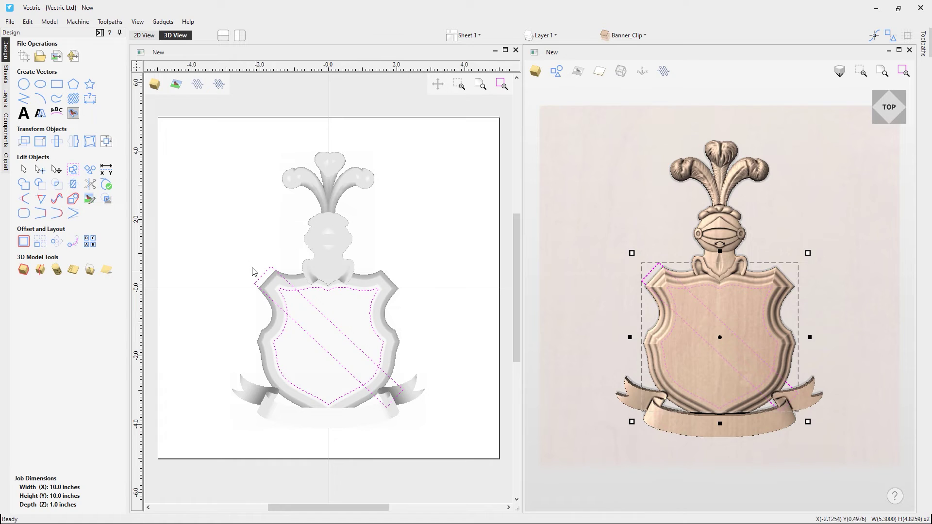
left_click(60, 185)
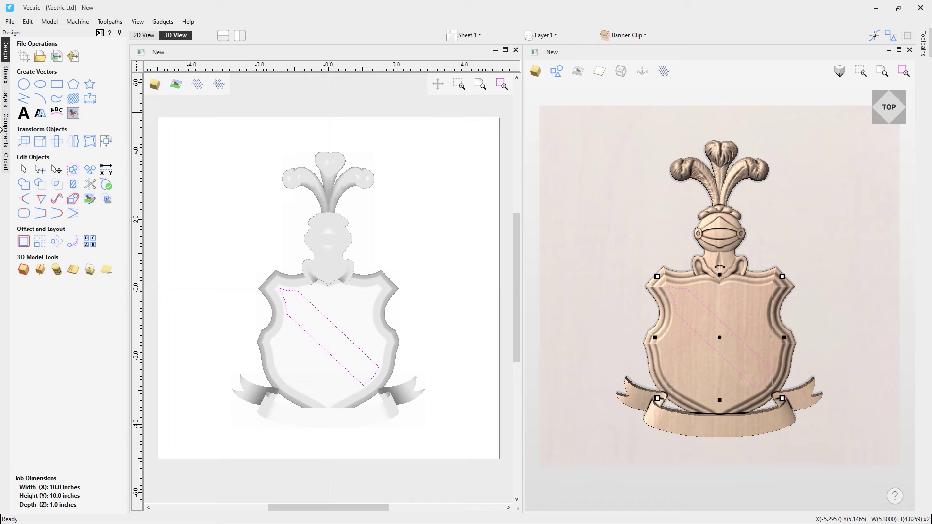
Insert the Linenfold clipart from the Decorative library folder into the Banner_Clip level
left_click(6, 162)
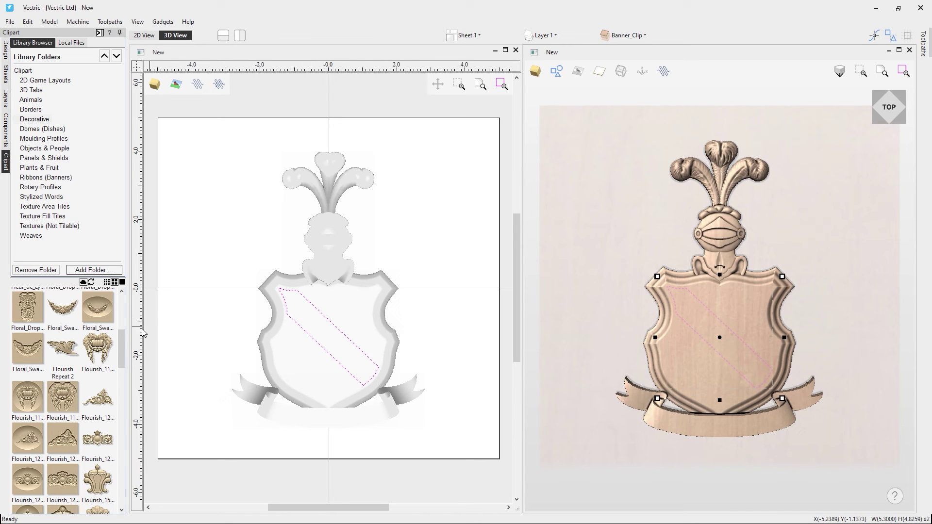
left_click(48, 121)
left_click_drag(123, 336, 123, 461)
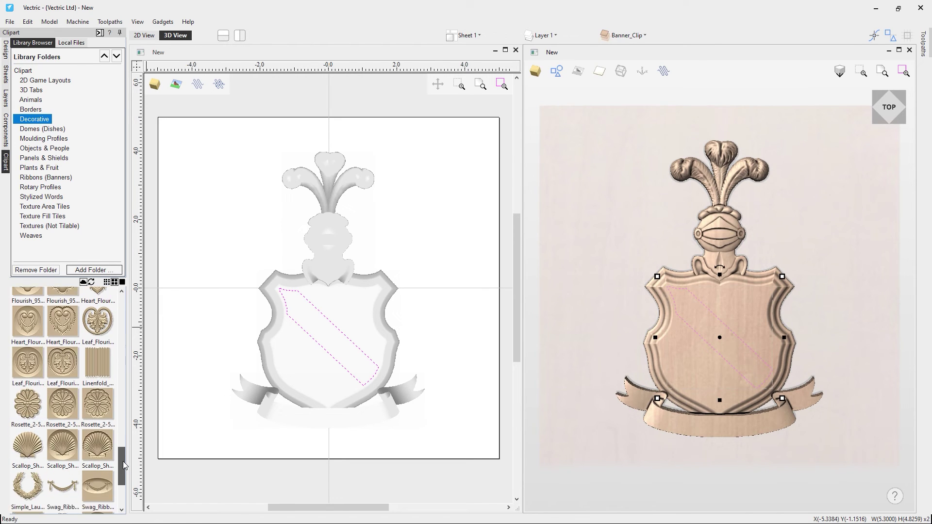
double_click(97, 366)
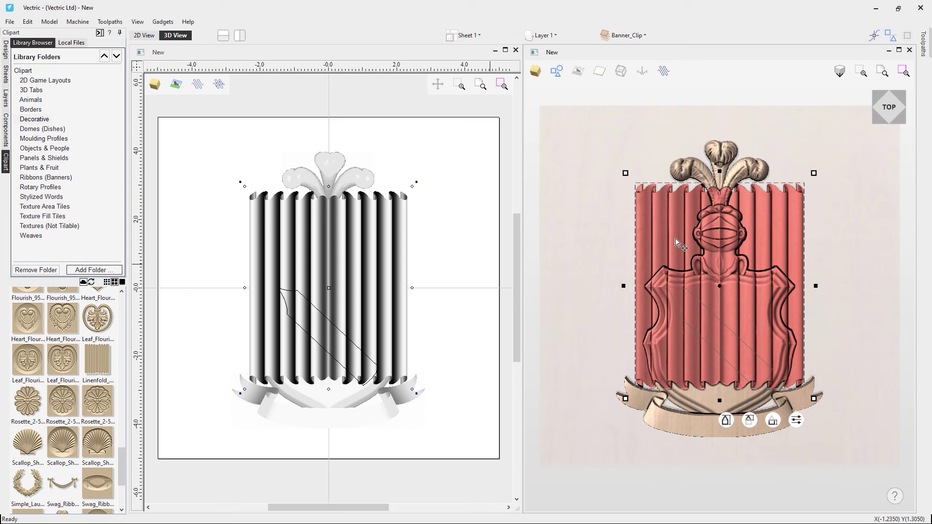
Nudge the Linenfold component straight down until it covers the whole shield and the diagonal band outline
key("Down")
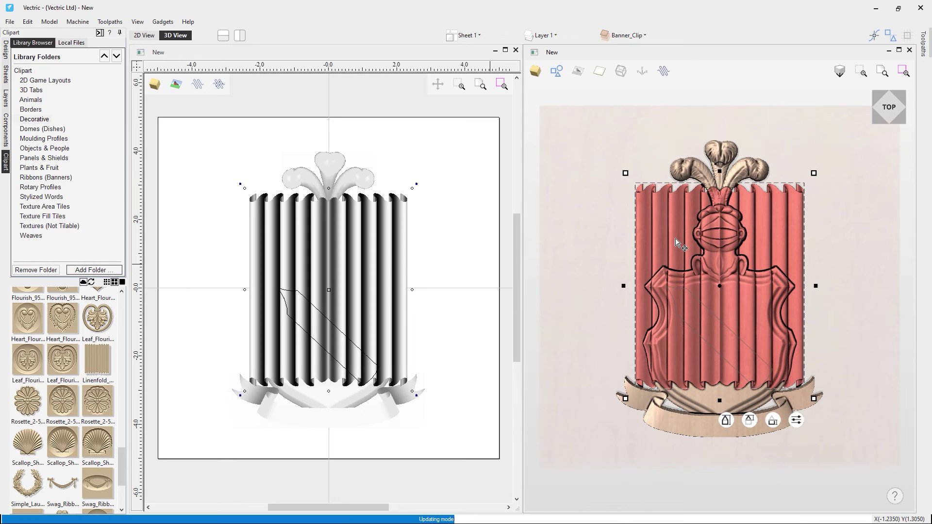
key("Down")
key("Down")
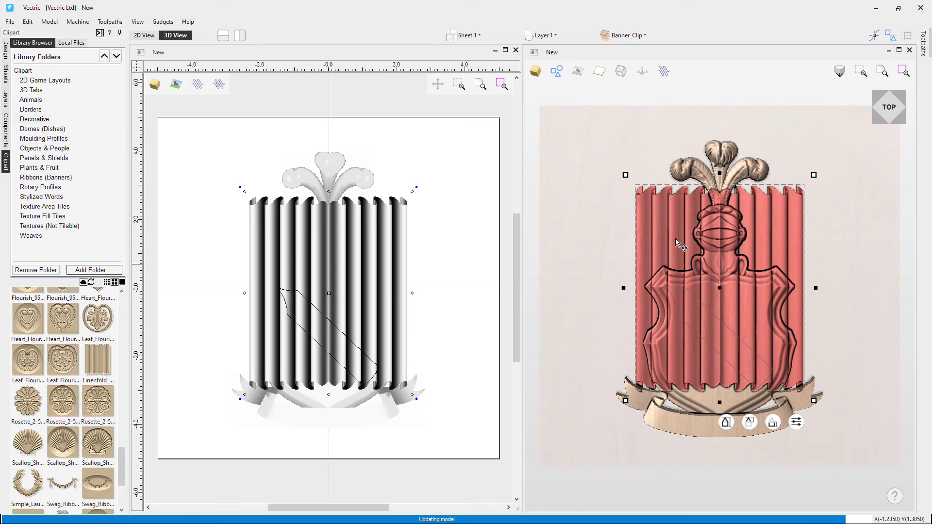
key("Down")
key("Down")
key("Down")
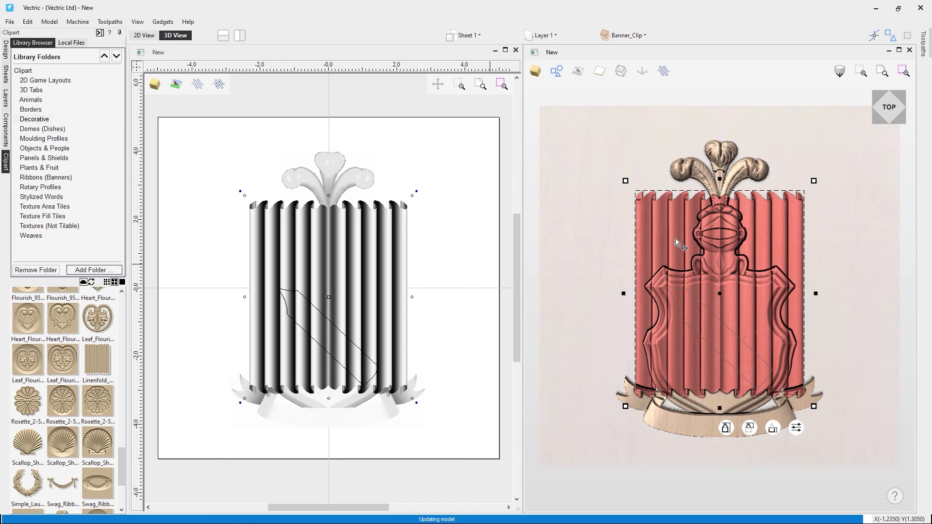
key("Down")
key("Down")
key("Down")
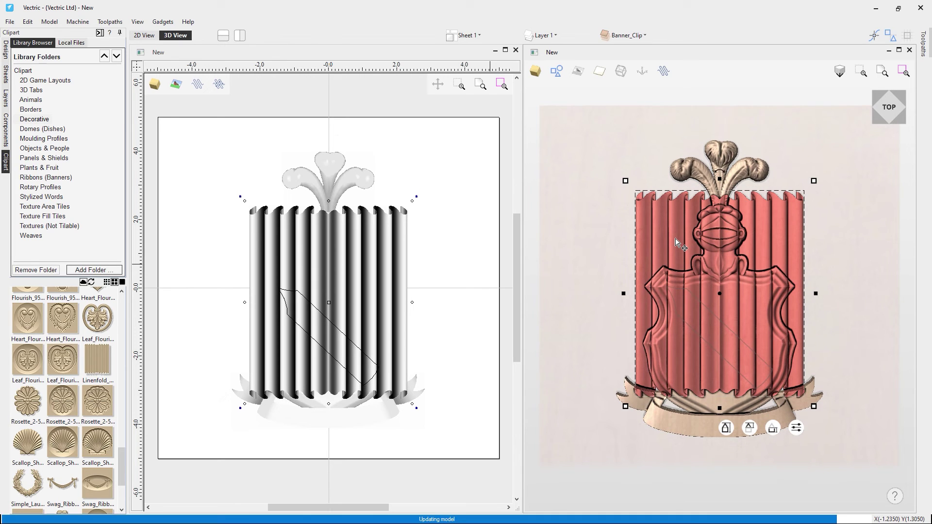
key("Down")
key("Down")
key("Down")
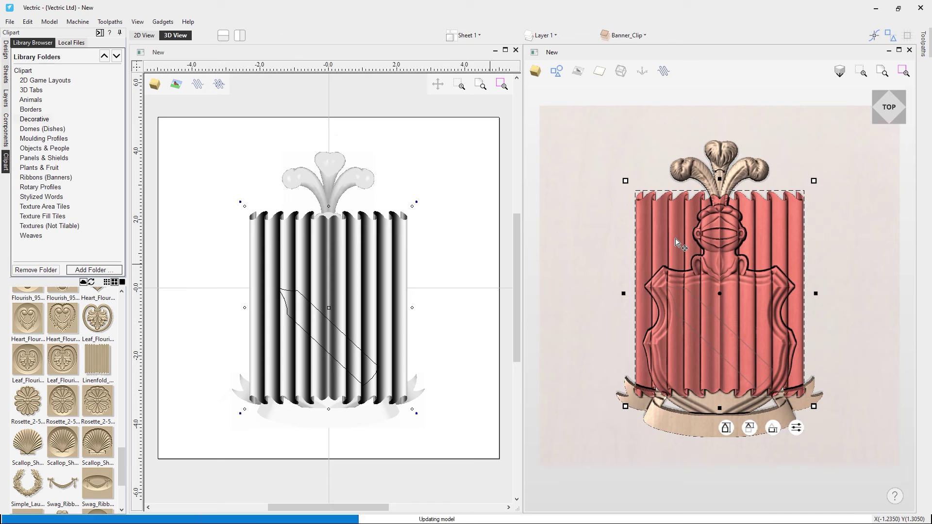
key("Down")
key("Down")
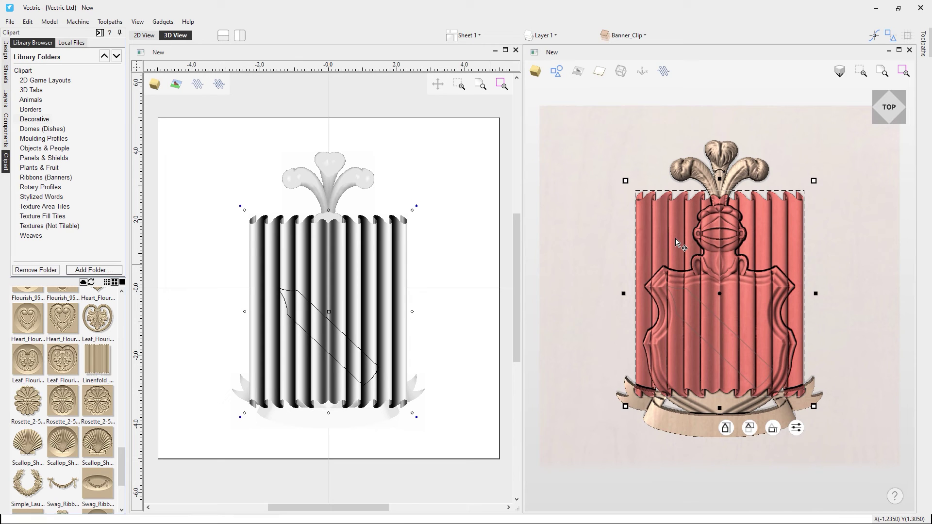
key("Down")
key("Down")
key("Down")
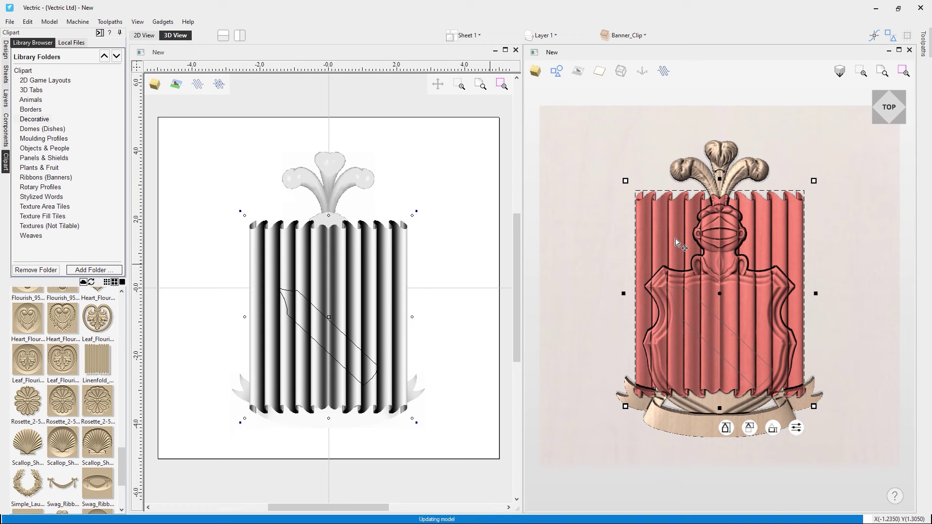
key("Down")
key("Down")
key("Down")
key("Down")
key("Down")
key("Down")
key("Down")
key("Down")
key("Down")
key("Down")
key("Down")
key("Down")
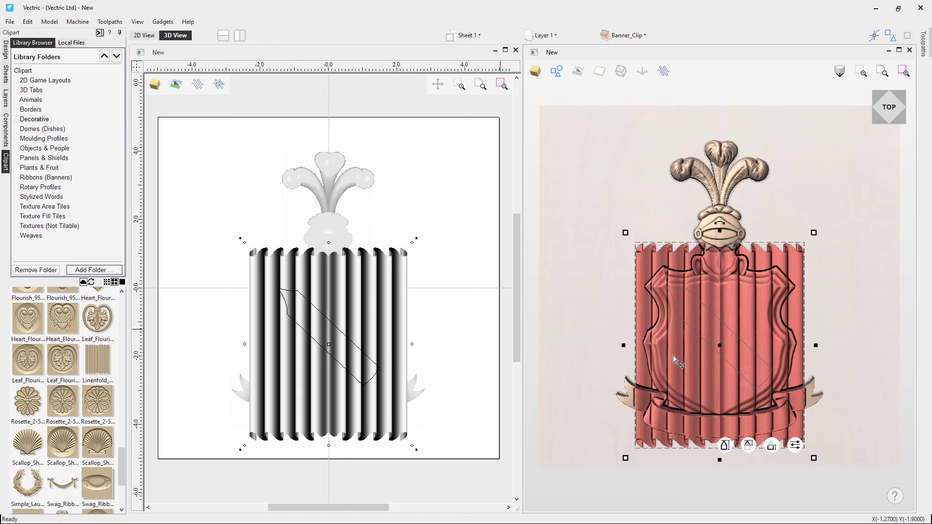
Shrink the Linenfold component about its center to about 3.66 by 4.46 and hide the Center level
mouse_move(813, 233)
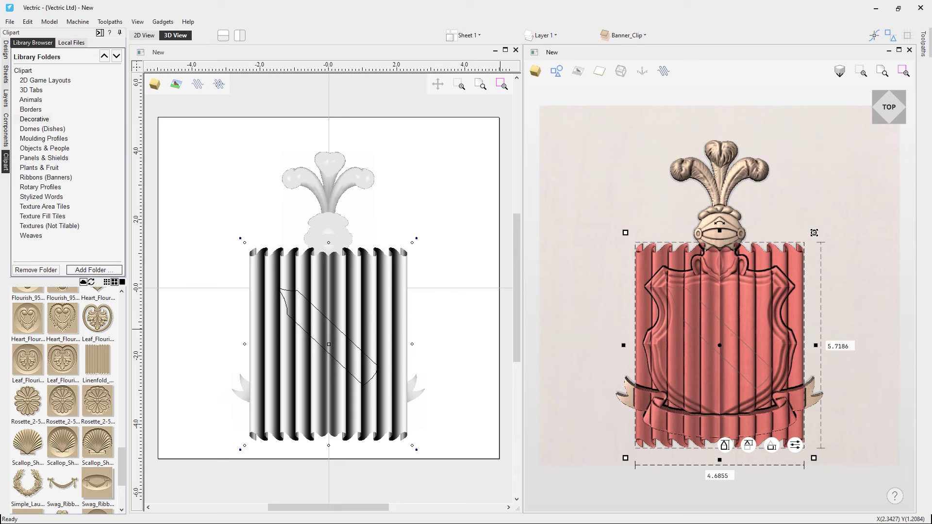
left_click_drag(812, 233, 783, 290)
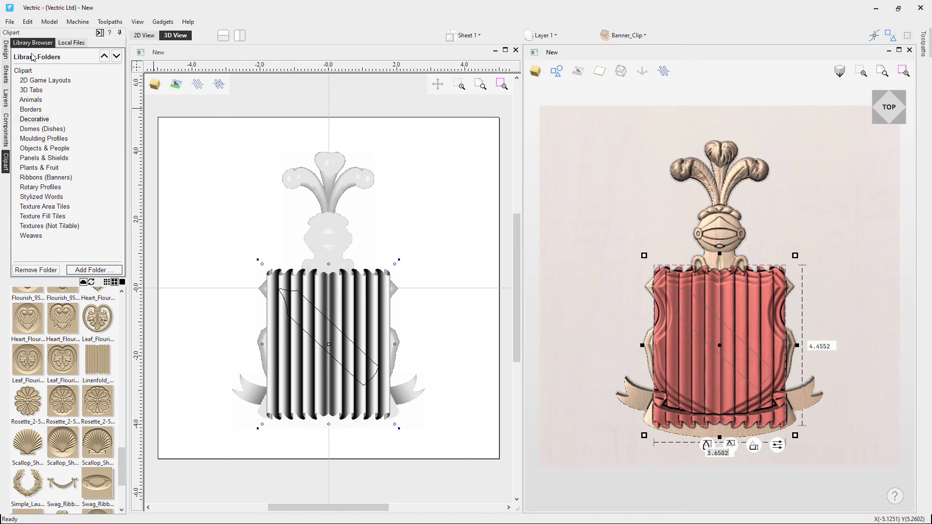
left_click(7, 137)
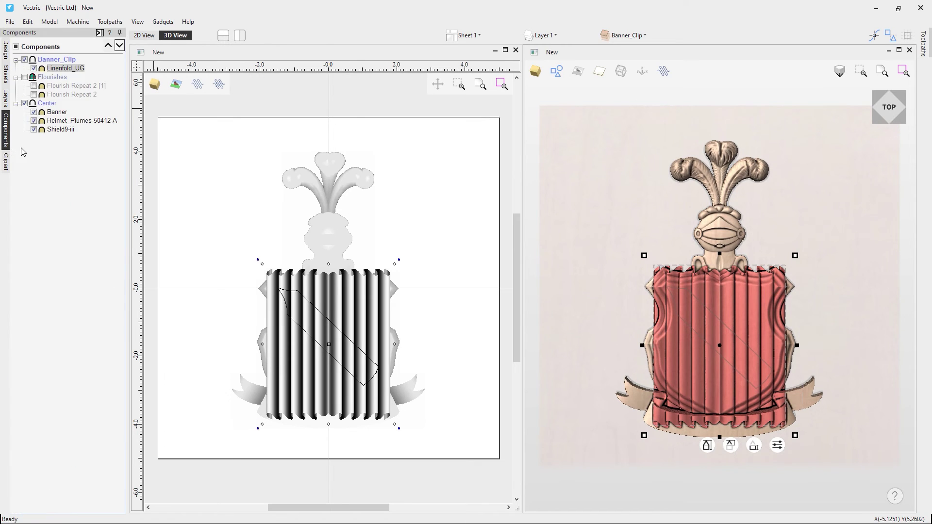
left_click(25, 103)
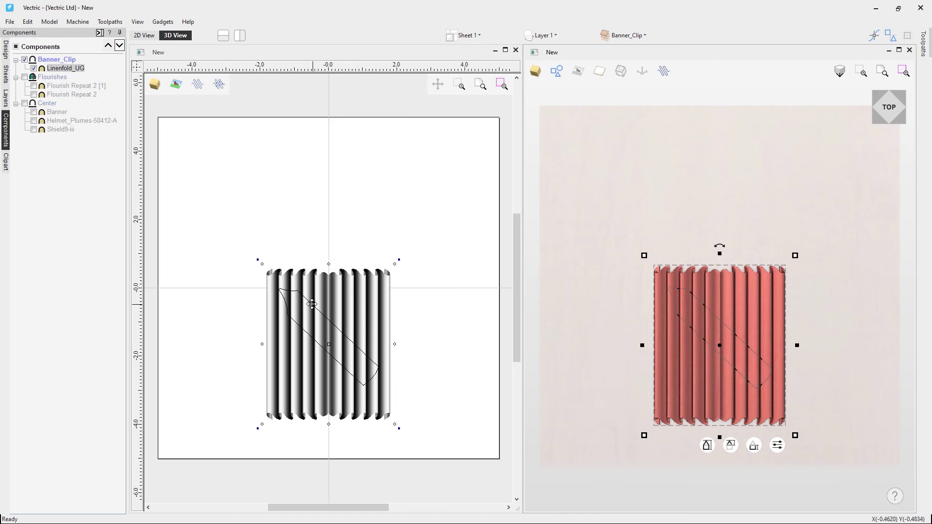
Apply clipping to the Banner_Clip level using the diagonal band outline as the boundary
left_click(832, 354)
left_click(730, 328)
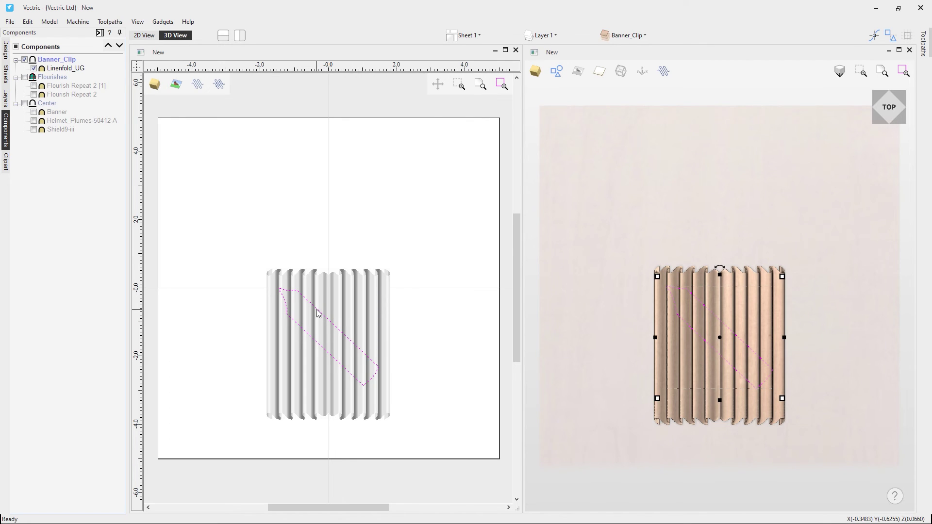
right_click(60, 63)
mouse_move(115, 120)
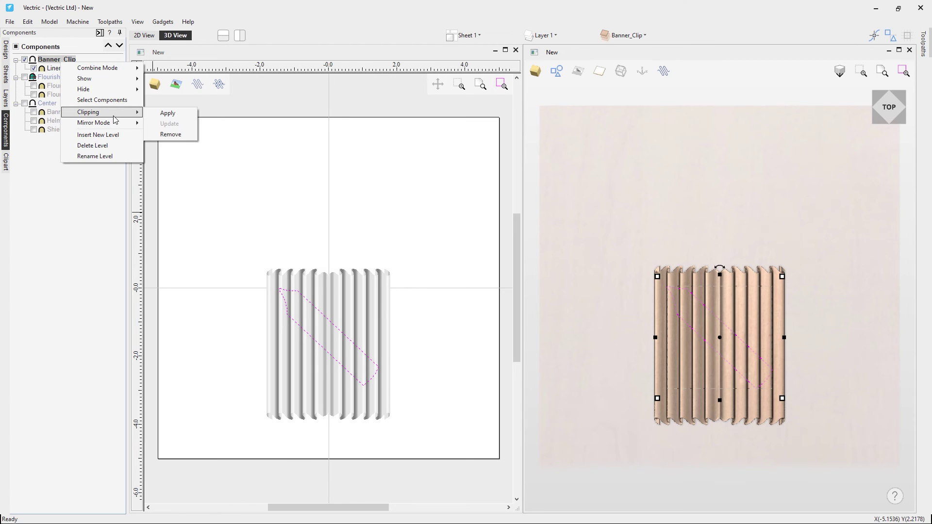
left_click(161, 115)
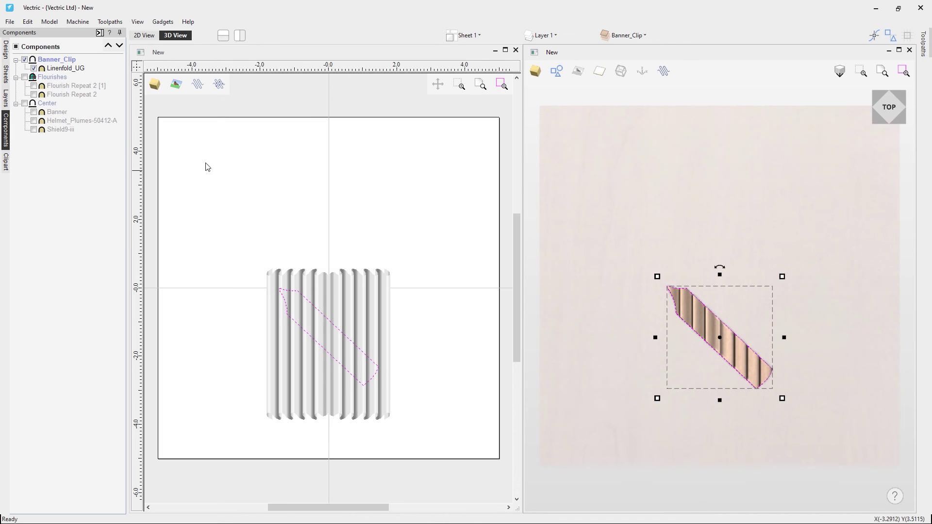
Show the Flourishes and Center levels again and view the complete coat of arms in perspective
left_click(25, 77)
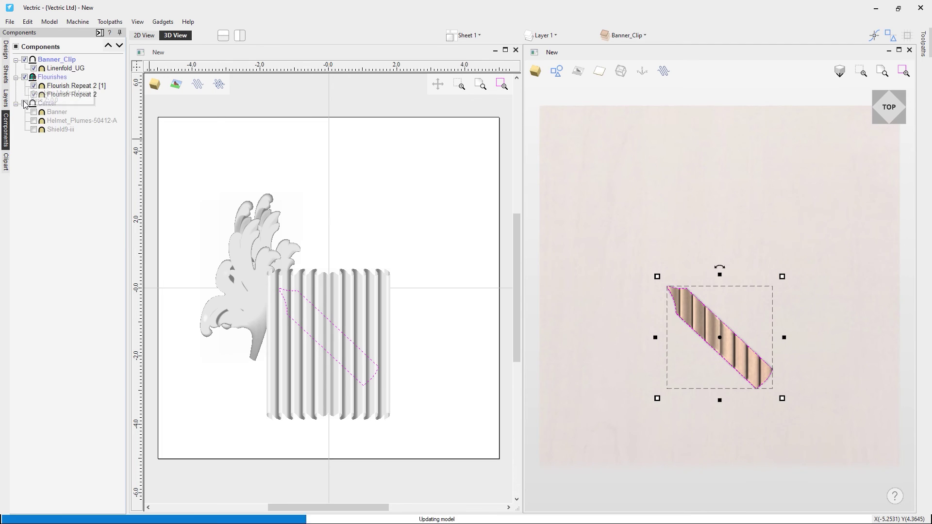
left_click(24, 103)
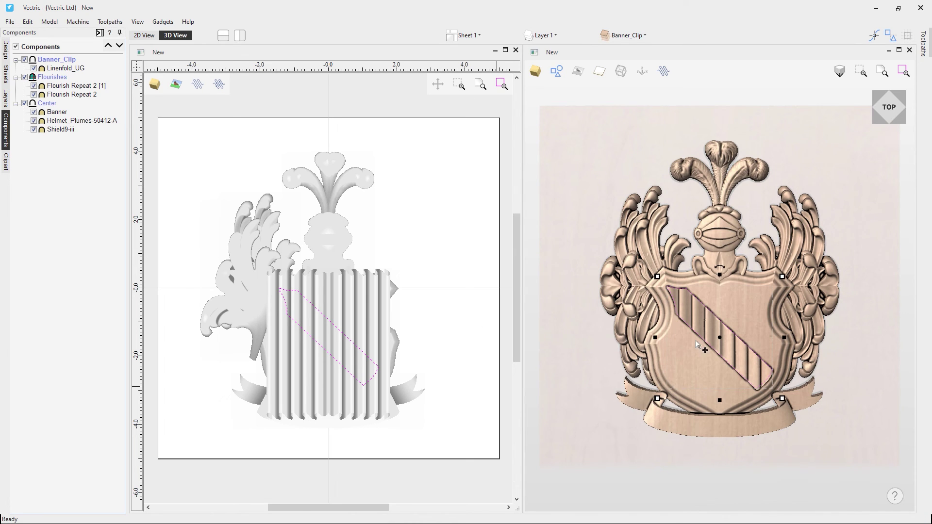
left_click_drag(626, 457, 722, 338)
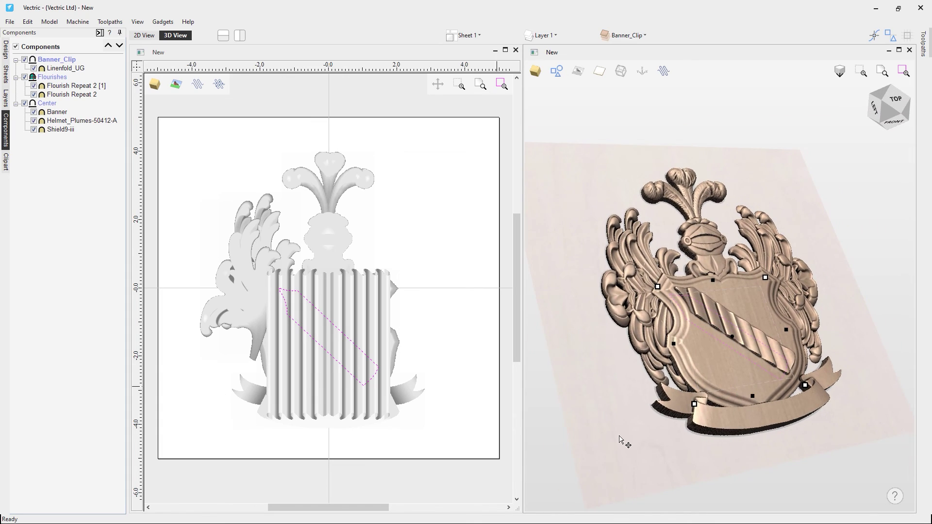
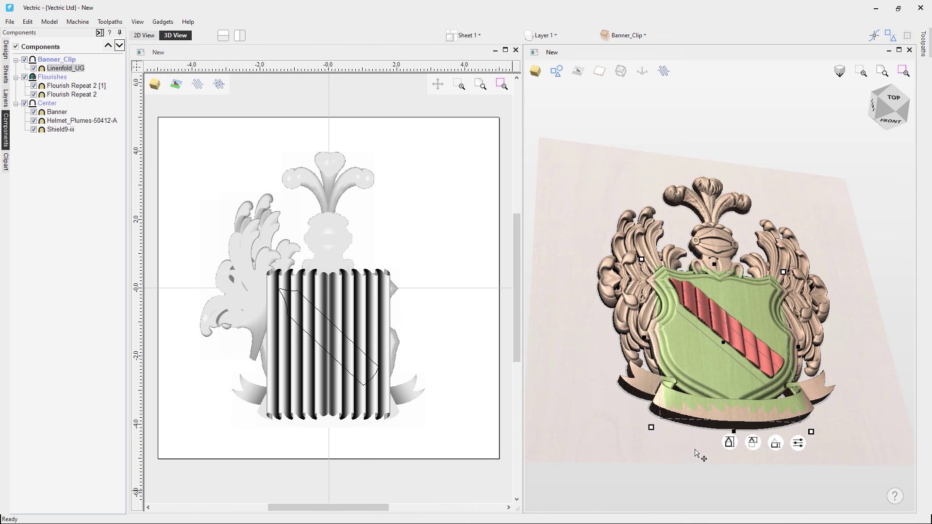
Set the Linenfold component's shape height to 0.125 and its base height to -0.15
mouse_move(769, 452)
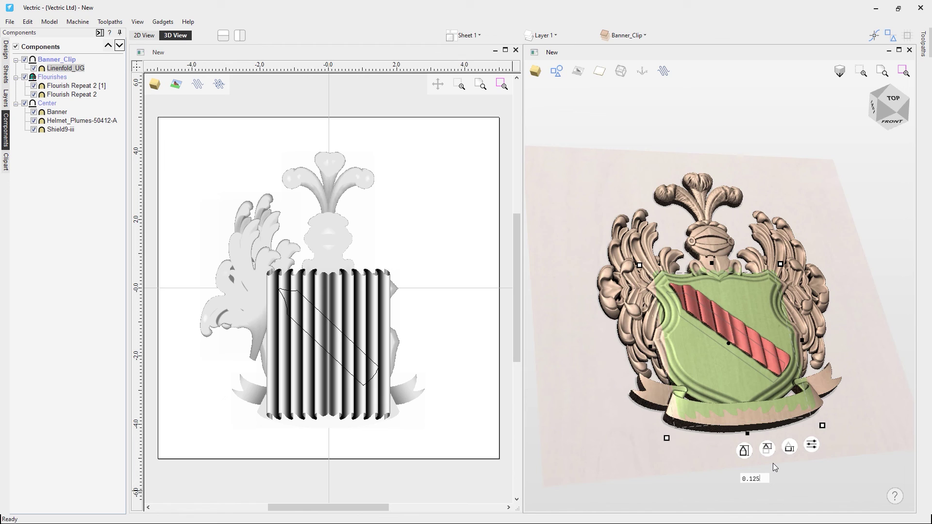
key("Return")
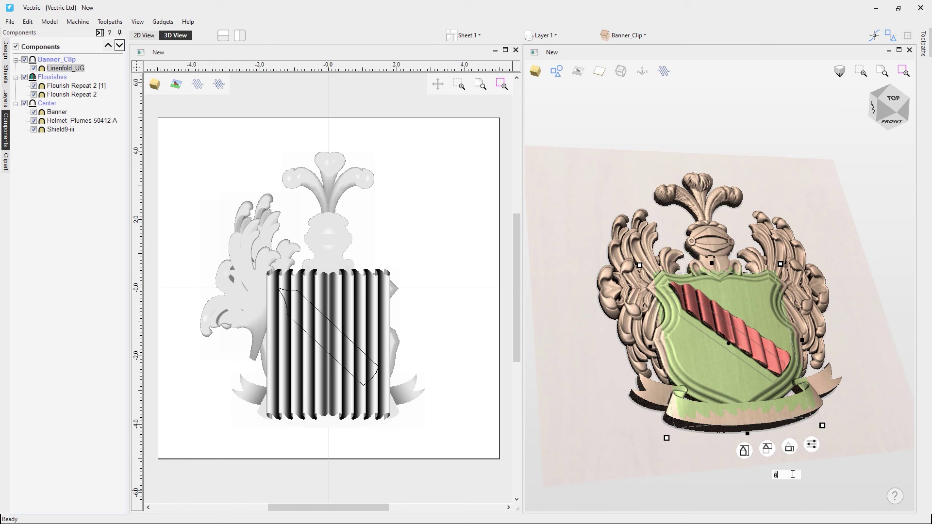
type("15")
key("Return")
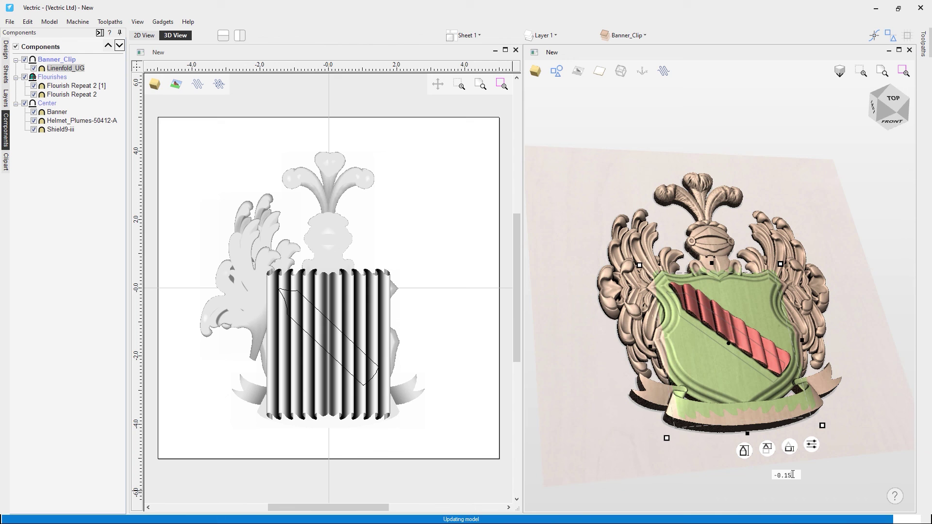
Examine up close and from several angles how the Linenfold band sits in the shield
scroll(708, 364, "up", 3)
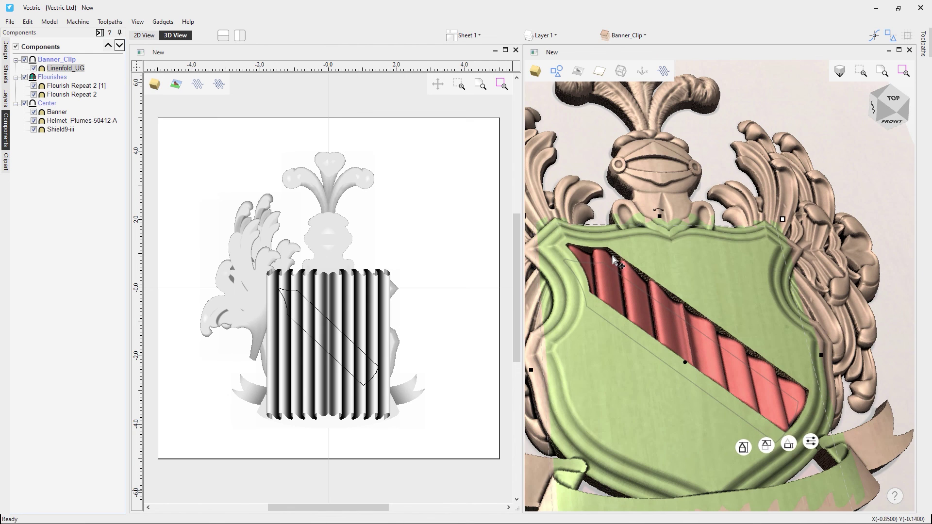
left_click_drag(655, 373, 589, 339)
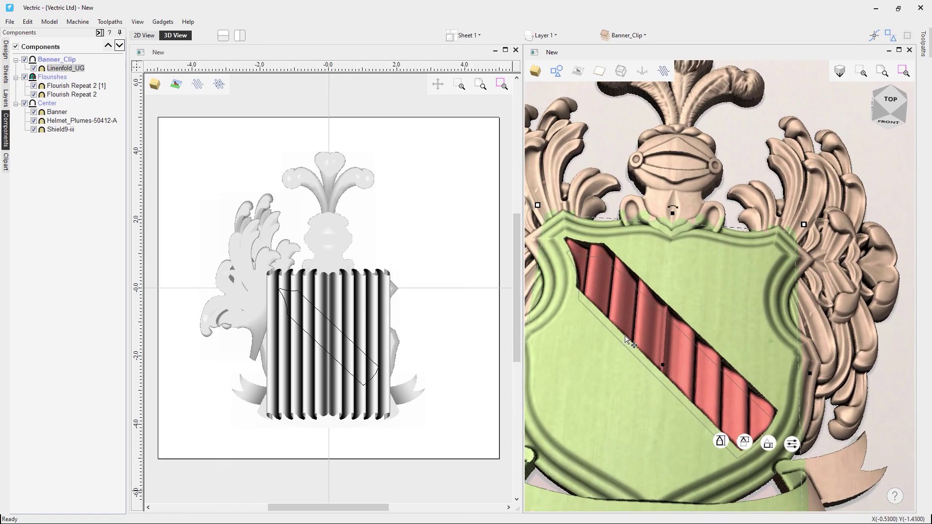
left_click_drag(613, 397, 747, 344)
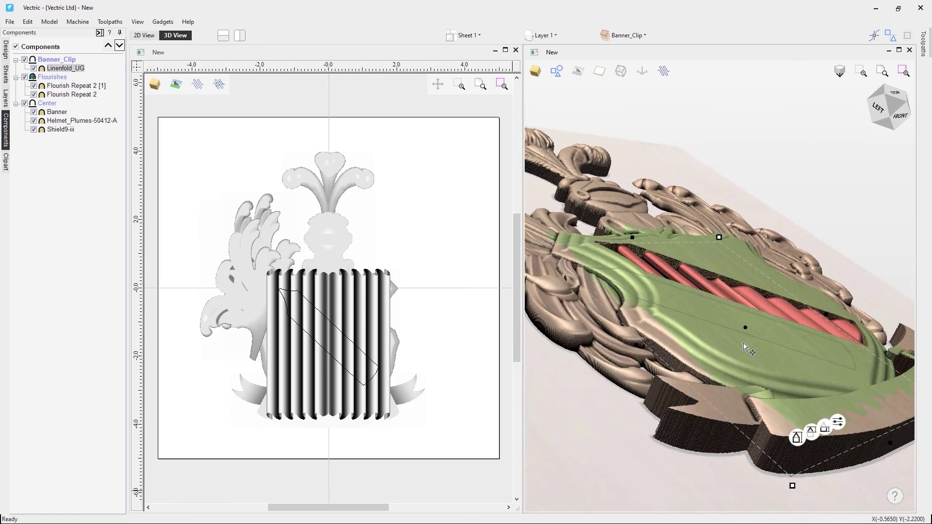
left_click_drag(713, 313, 662, 335)
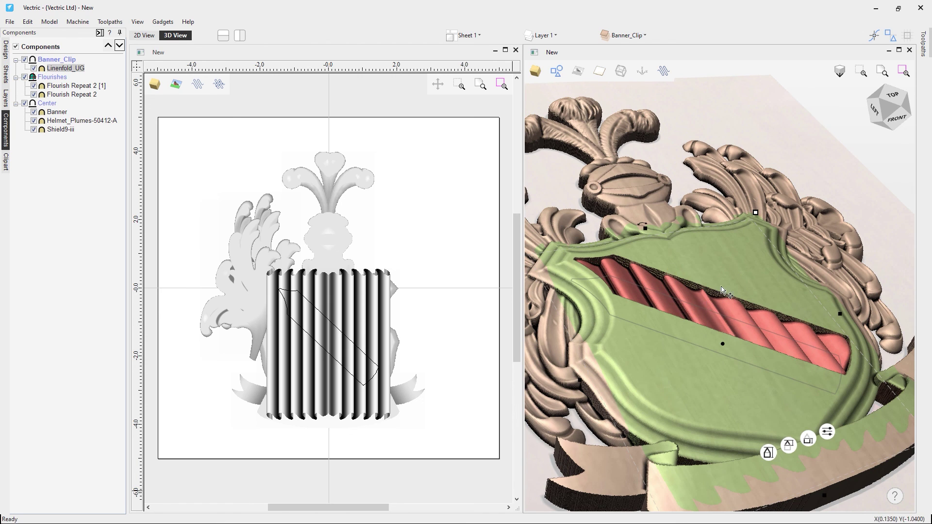
left_click_drag(678, 351, 474, 368)
left_click_drag(578, 335, 854, 146)
Show the finished coat of arms from above in a maximized 3D view with nothing selected
left_click(895, 95)
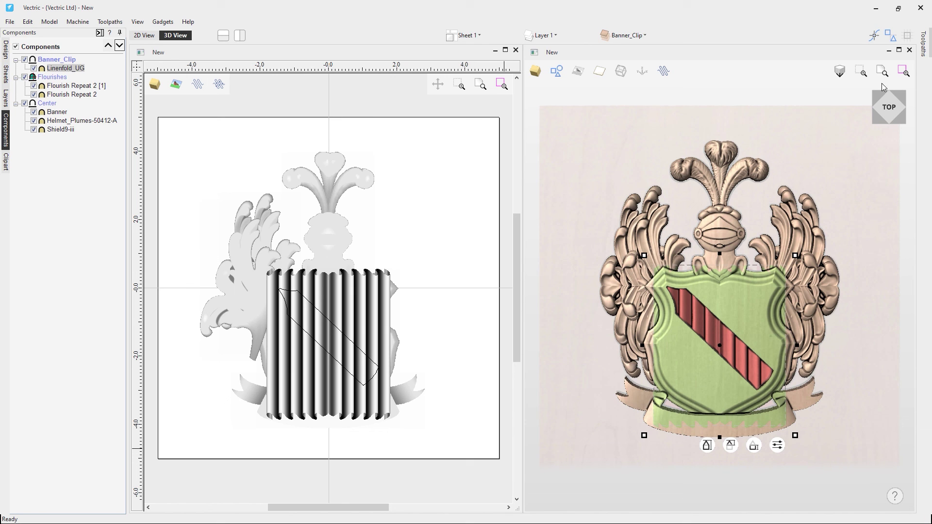
left_click(897, 50)
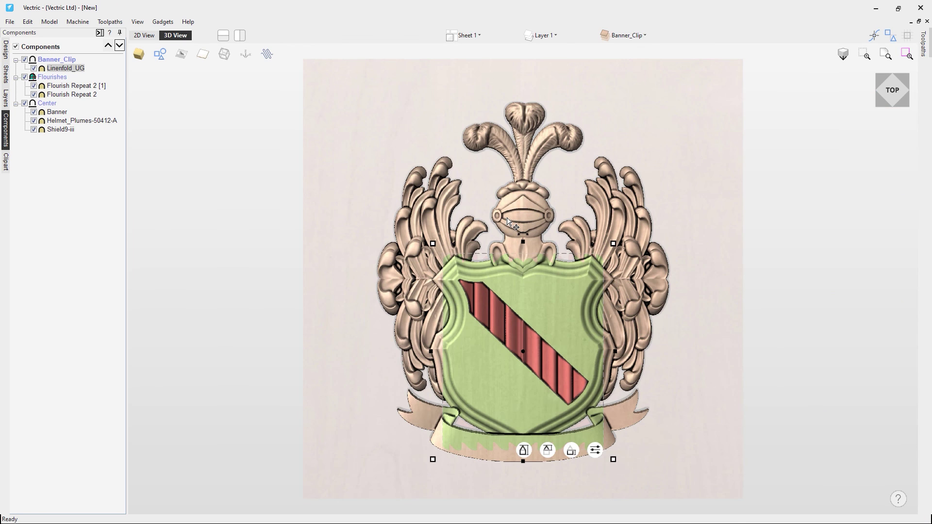
left_click(305, 282)
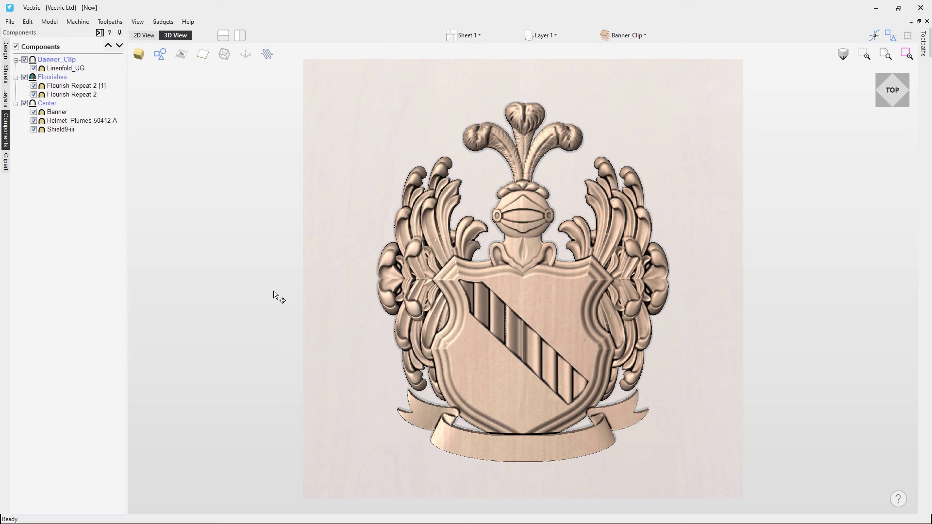